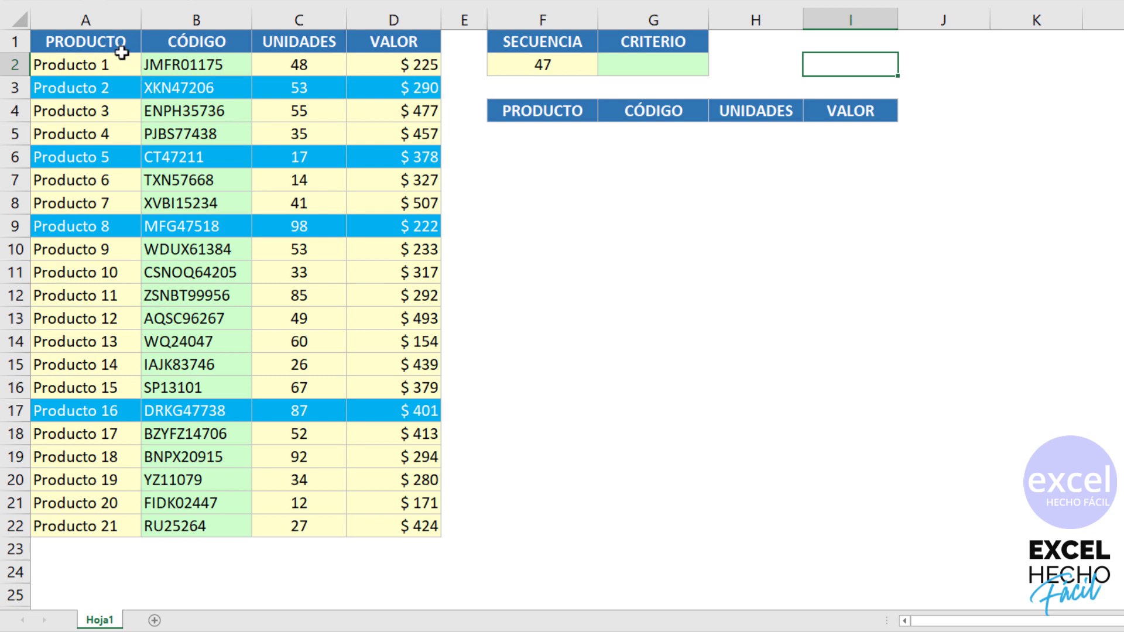
- Examine the product table in columns A to D, reading through the entries of the CÓDIGO column one by one
mouse_move(121, 48)
mouse_down()
mouse_move(246, 69)
mouse_move(380, 281)
mouse_move(380, 526)
mouse_up()
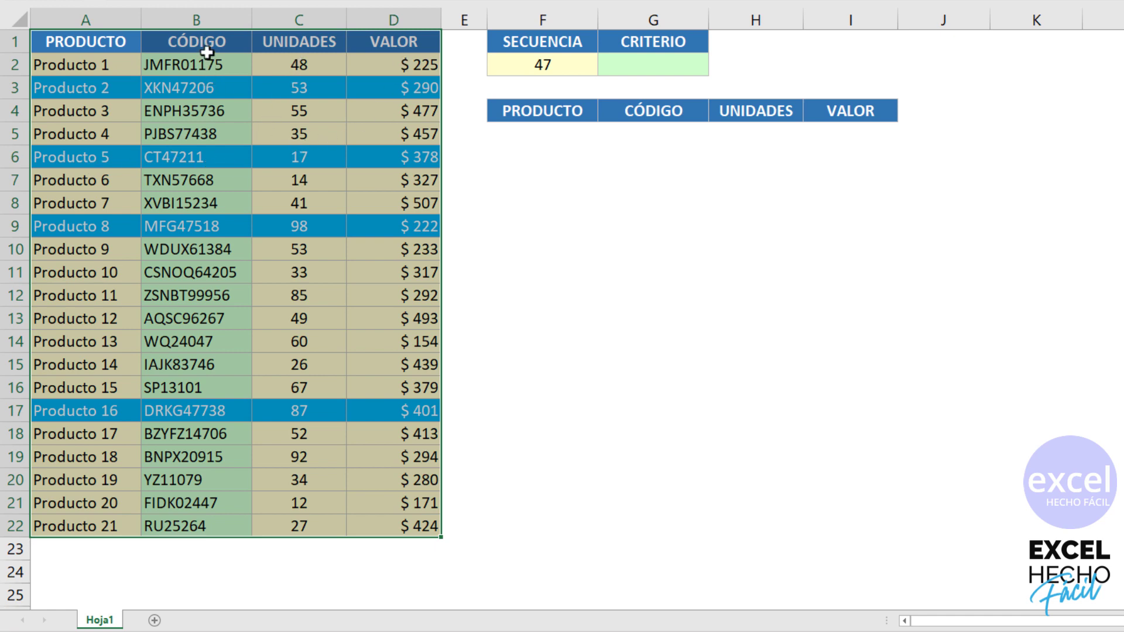
drag(206, 42, 211, 117)
drag(223, 216, 220, 525)
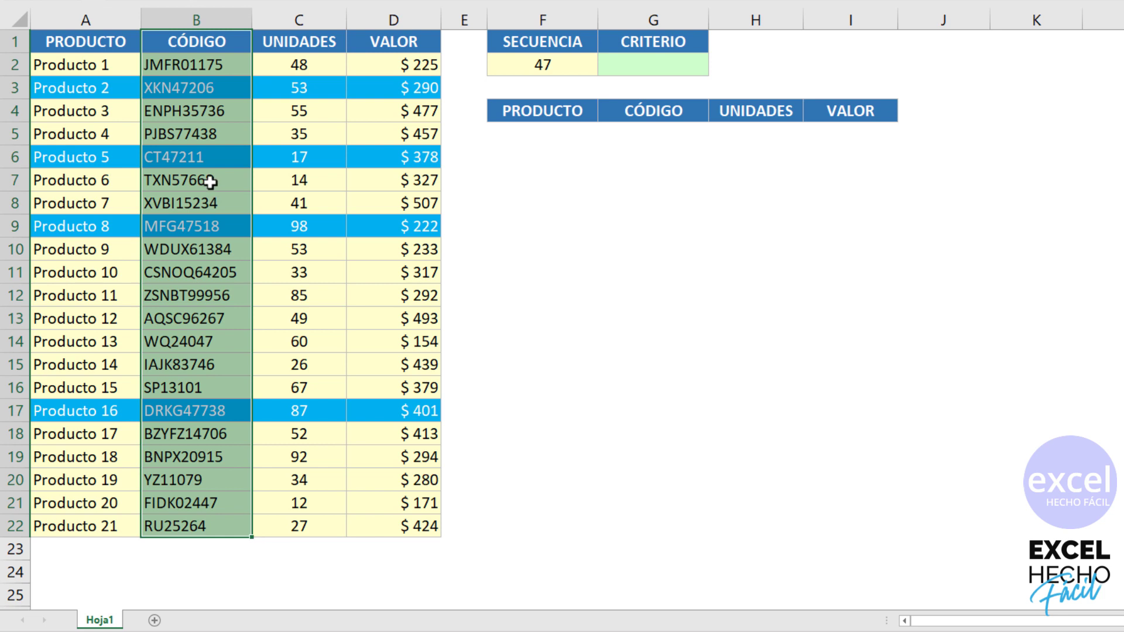
click(188, 68)
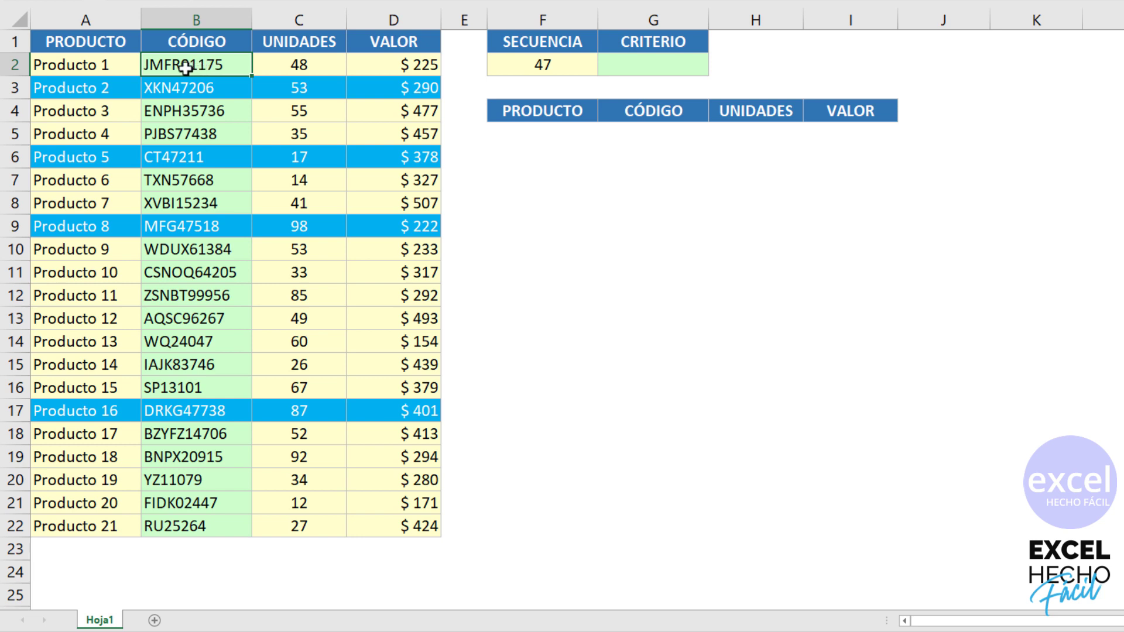
click(188, 86)
click(190, 113)
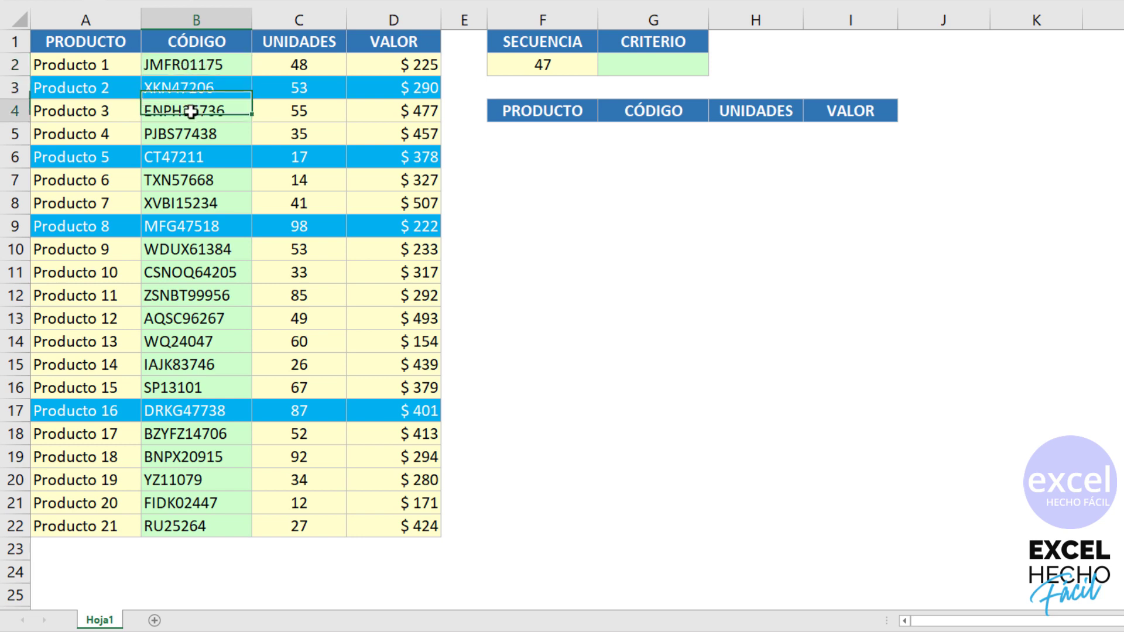
click(189, 137)
click(183, 157)
click(181, 179)
click(181, 203)
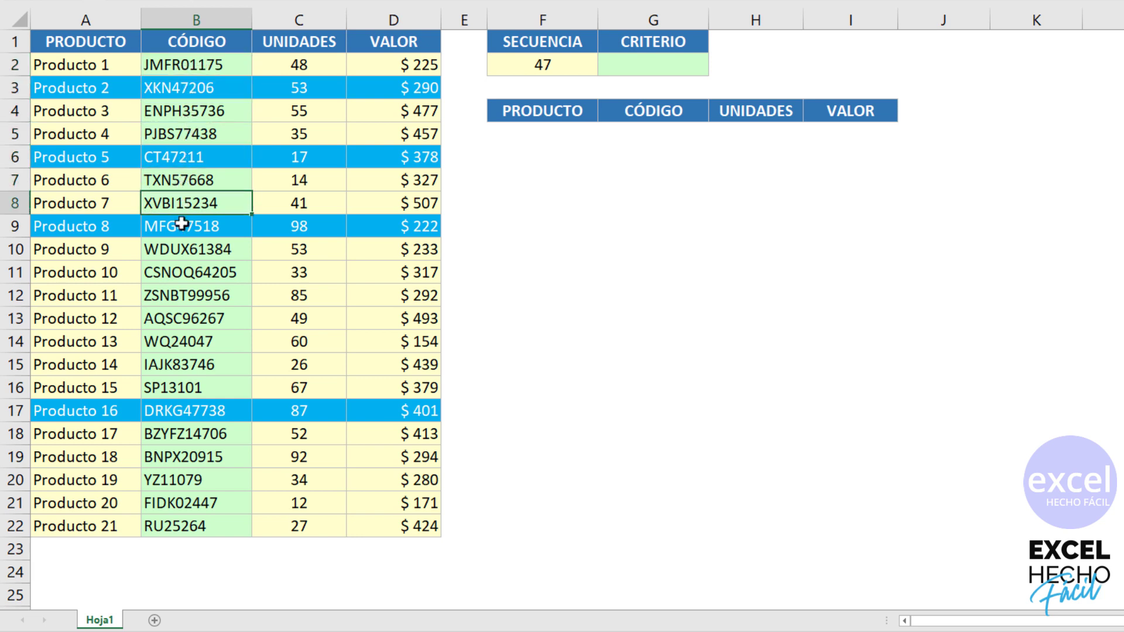
click(180, 226)
click(181, 249)
click(180, 272)
click(181, 295)
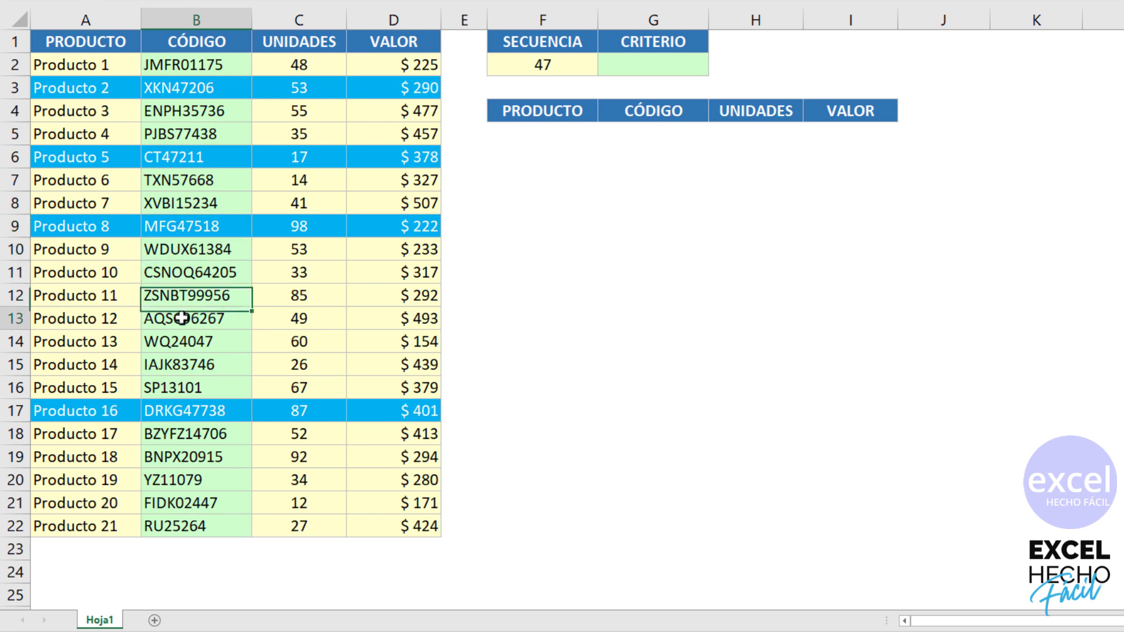
click(181, 318)
click(180, 339)
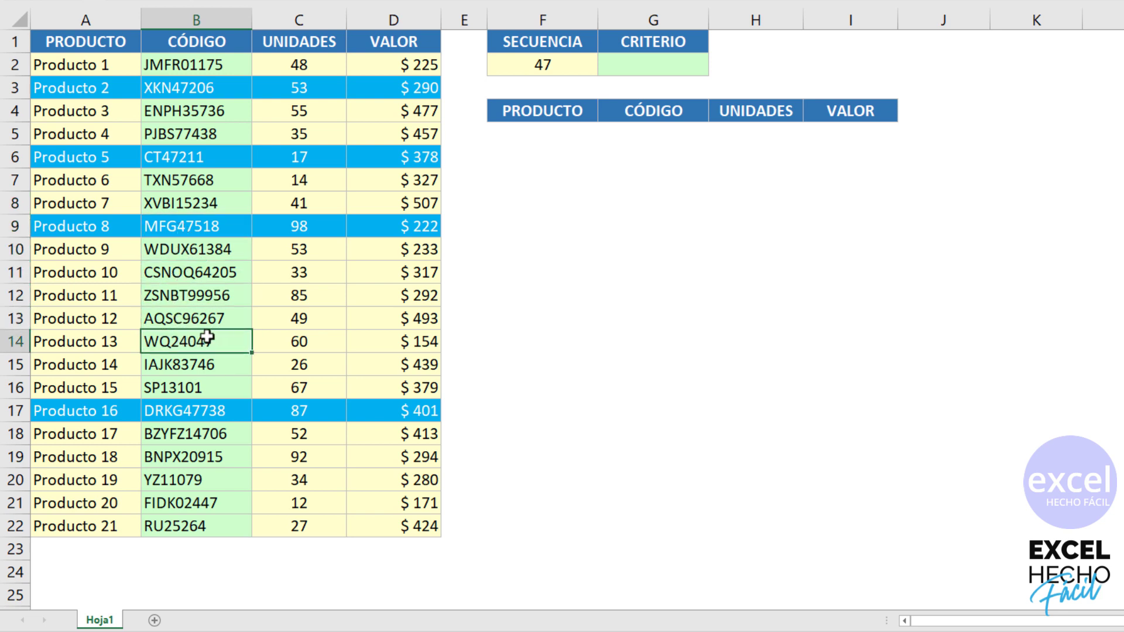
click(197, 322)
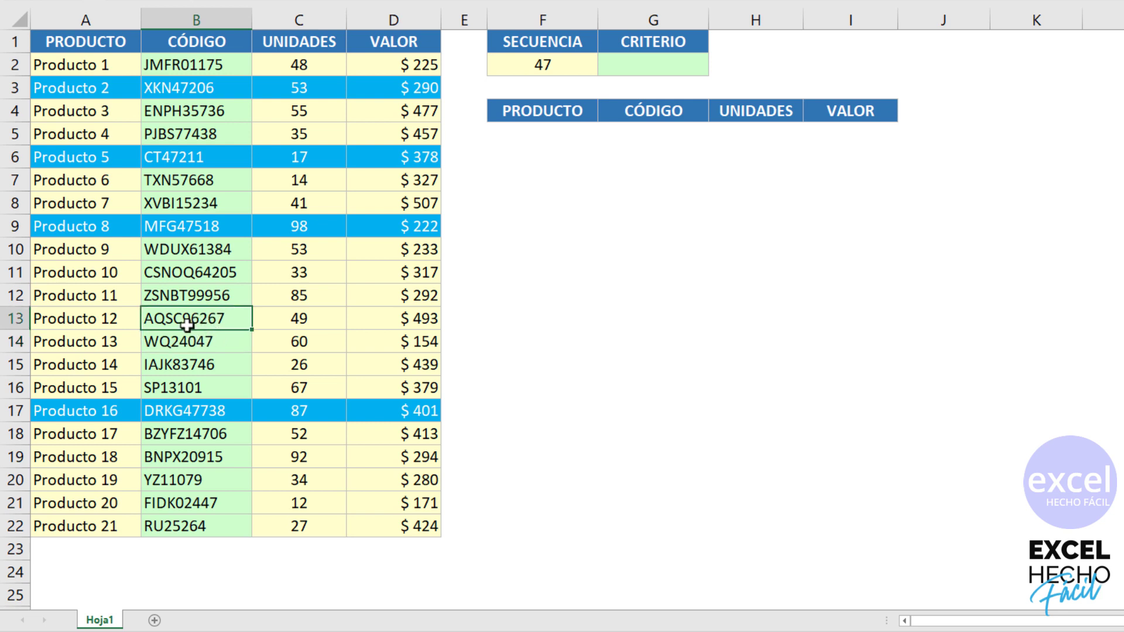
click(194, 297)
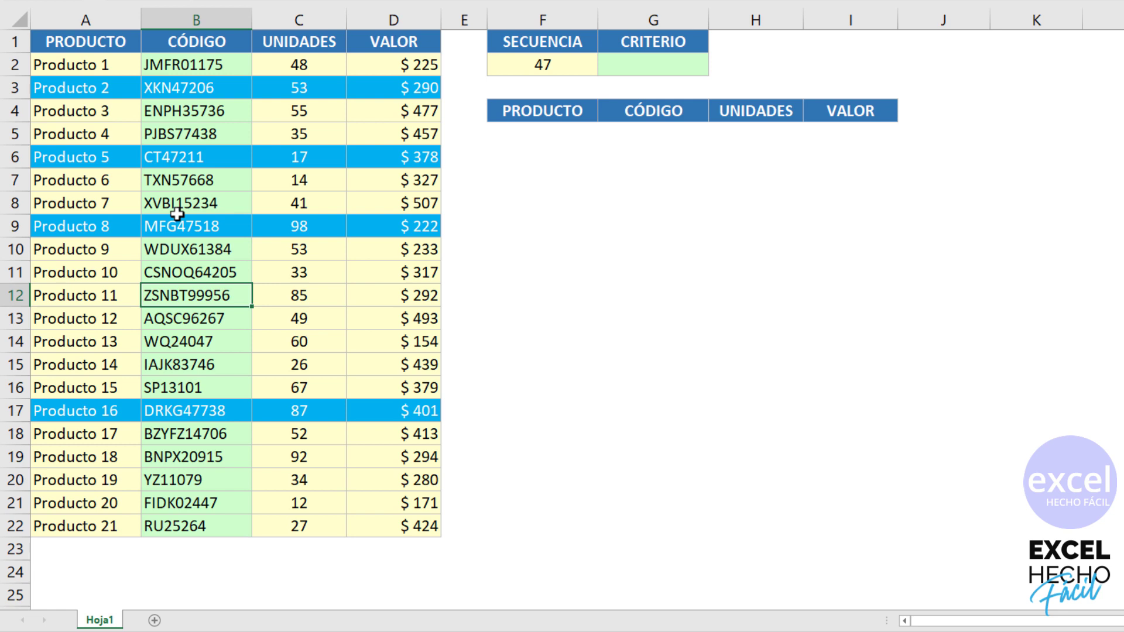
click(164, 180)
click(167, 156)
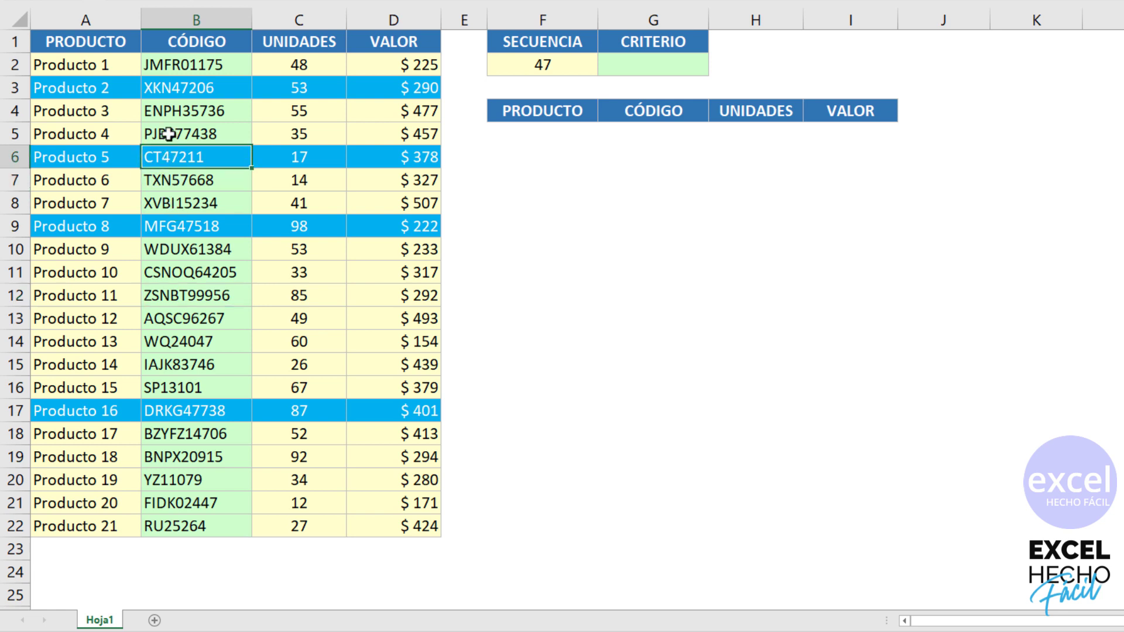
click(169, 133)
click(172, 117)
click(170, 89)
click(174, 68)
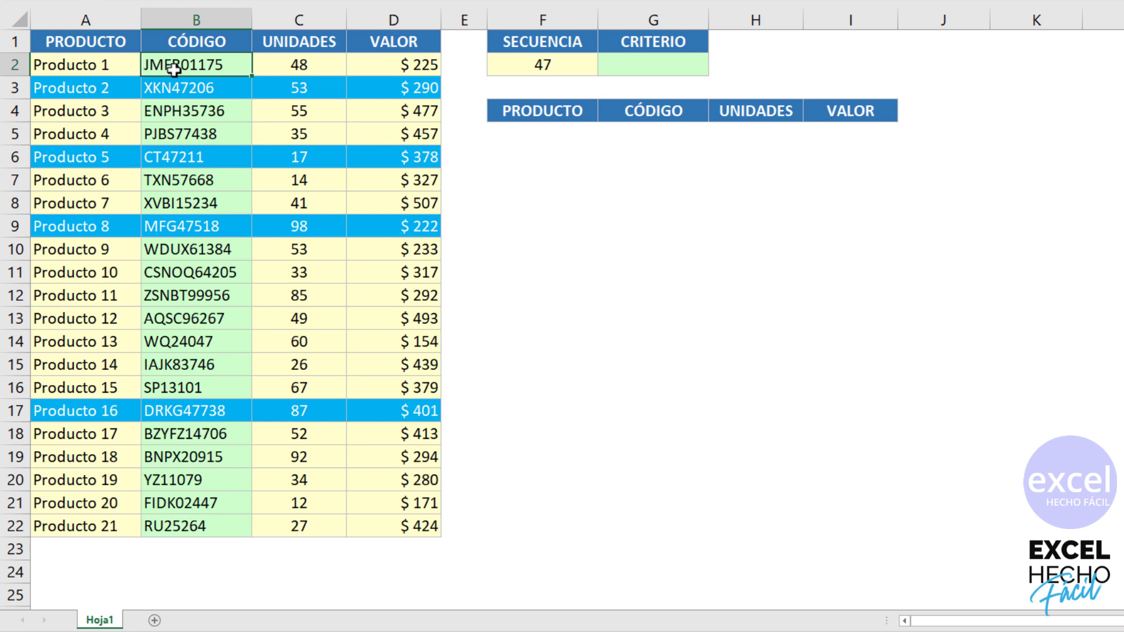
- Compare the codes in the highlighted rows for Producto 2, 5, 8 and 16 with the SECUENCIA value in F2
click(221, 88)
click(224, 154)
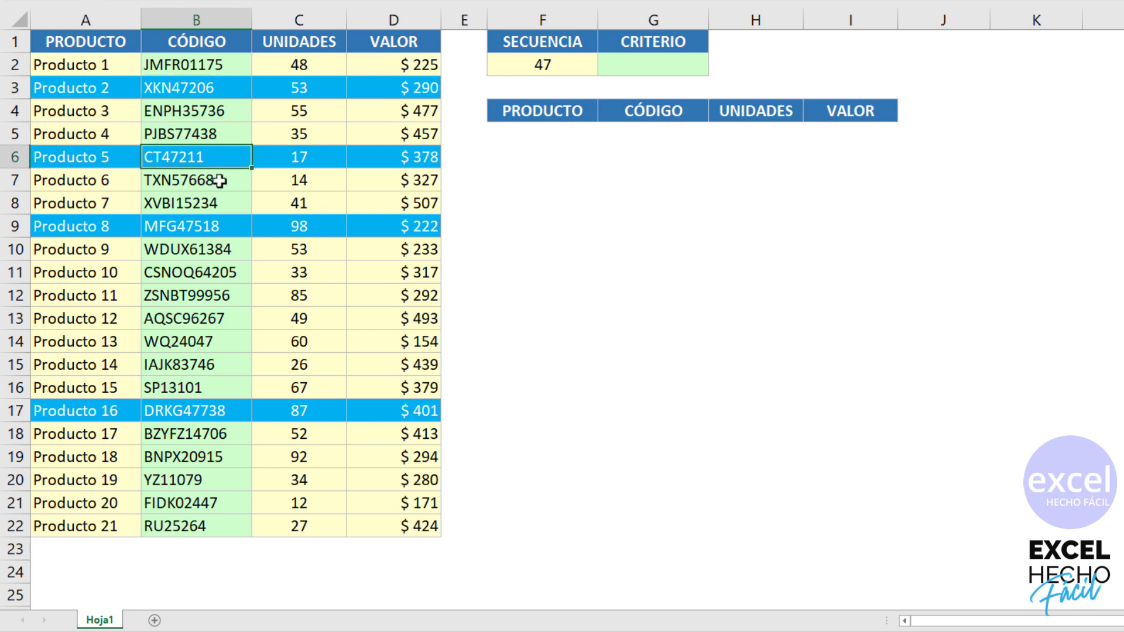
click(219, 226)
click(225, 410)
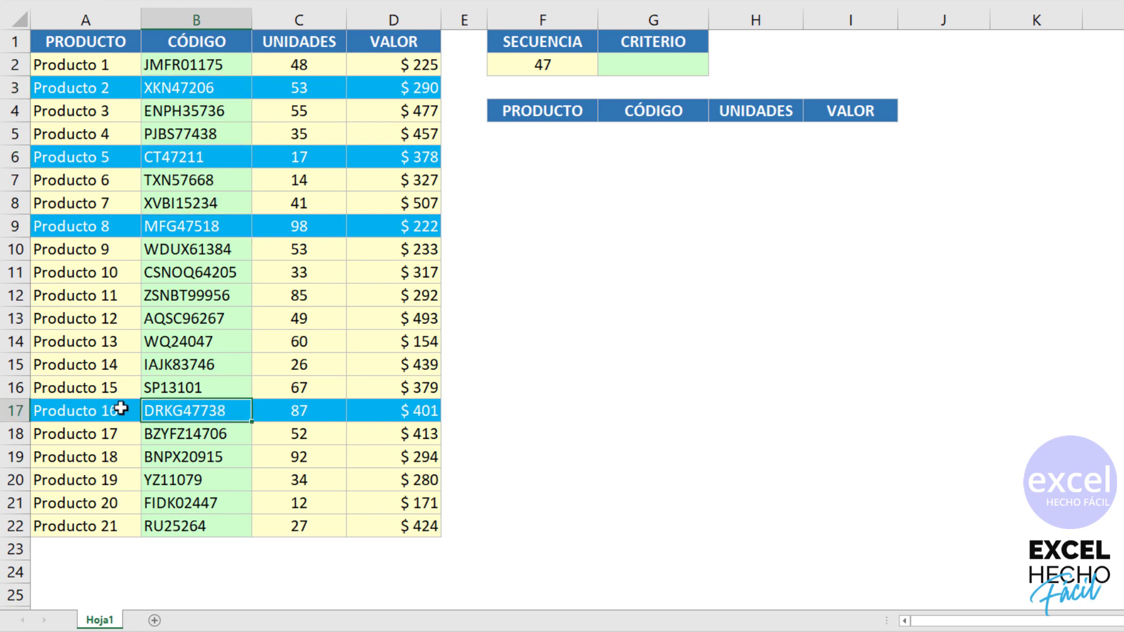
click(177, 229)
click(188, 155)
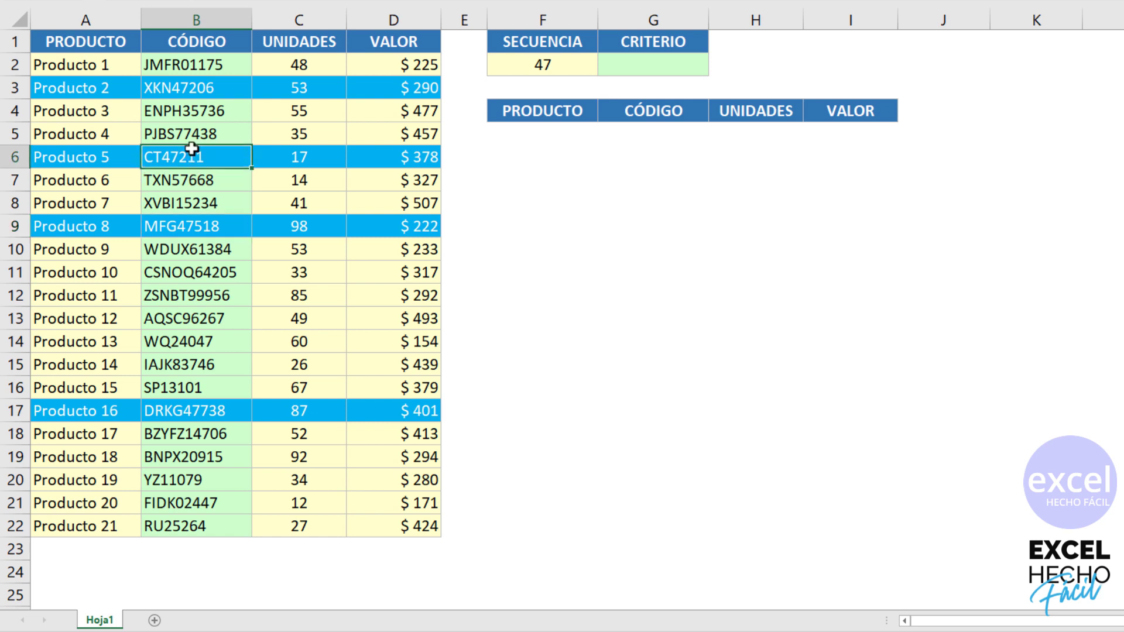
click(188, 88)
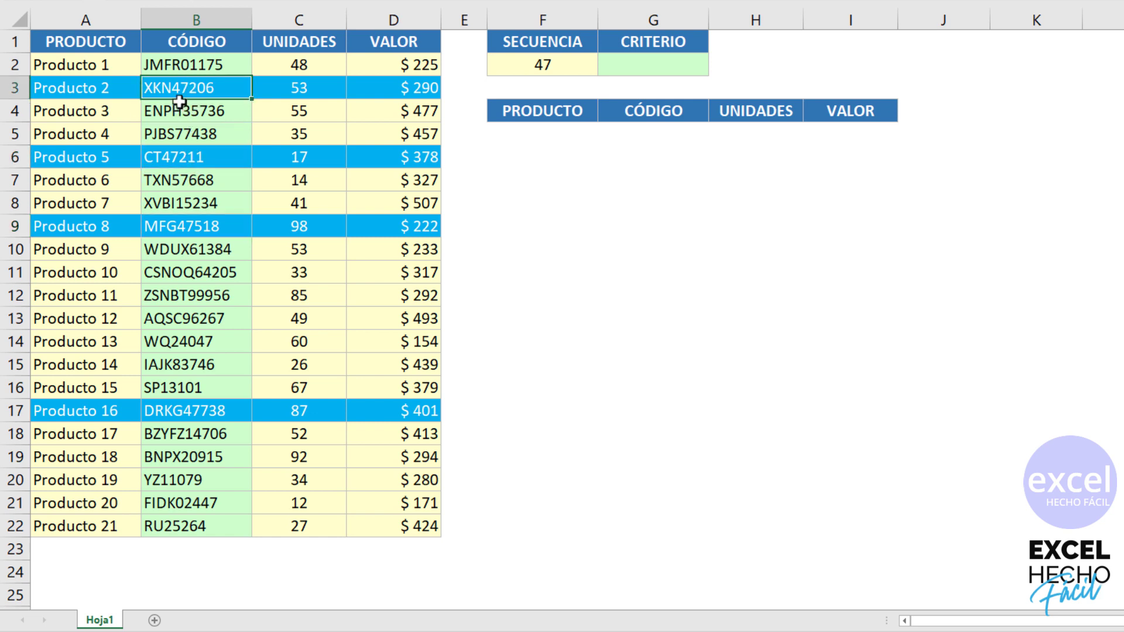
click(497, 70)
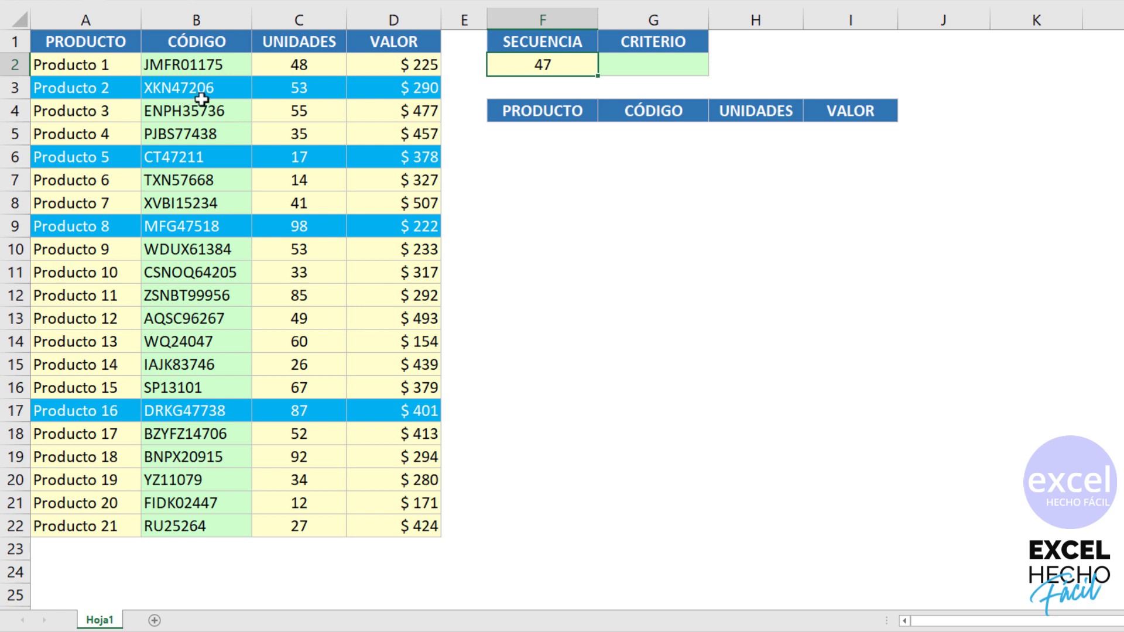
drag(126, 89, 402, 82)
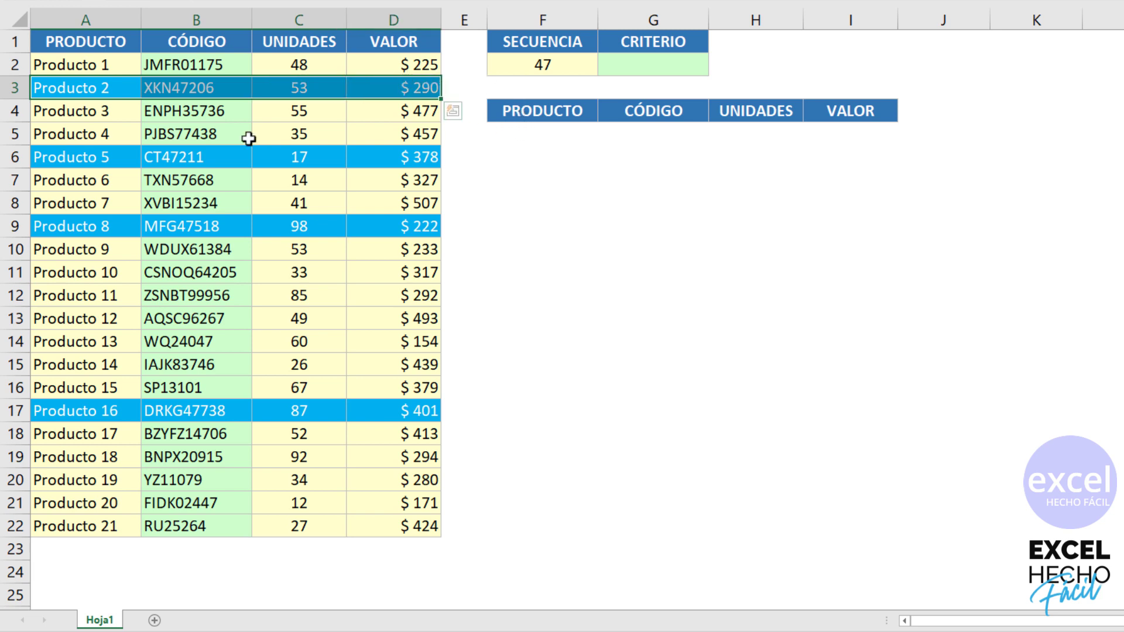
click(201, 155)
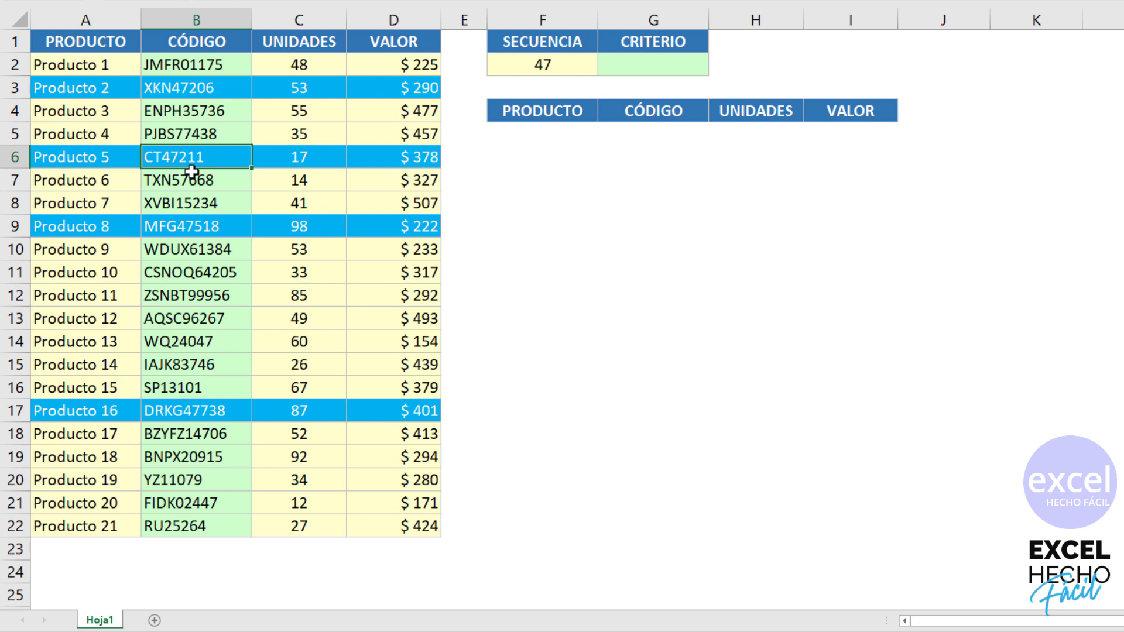
click(194, 226)
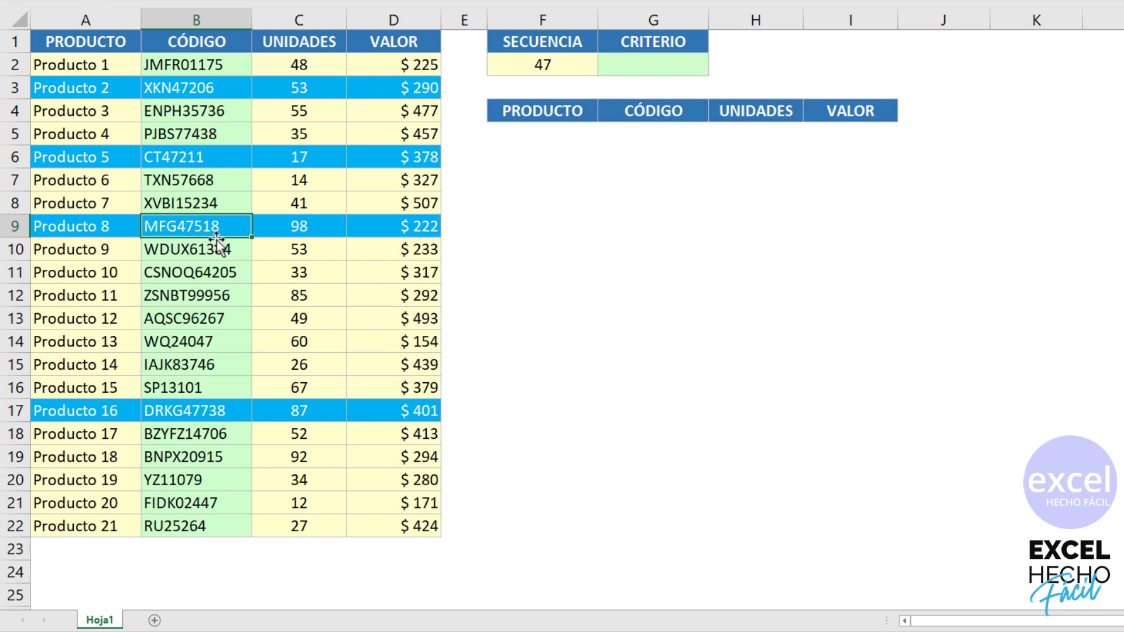
click(192, 410)
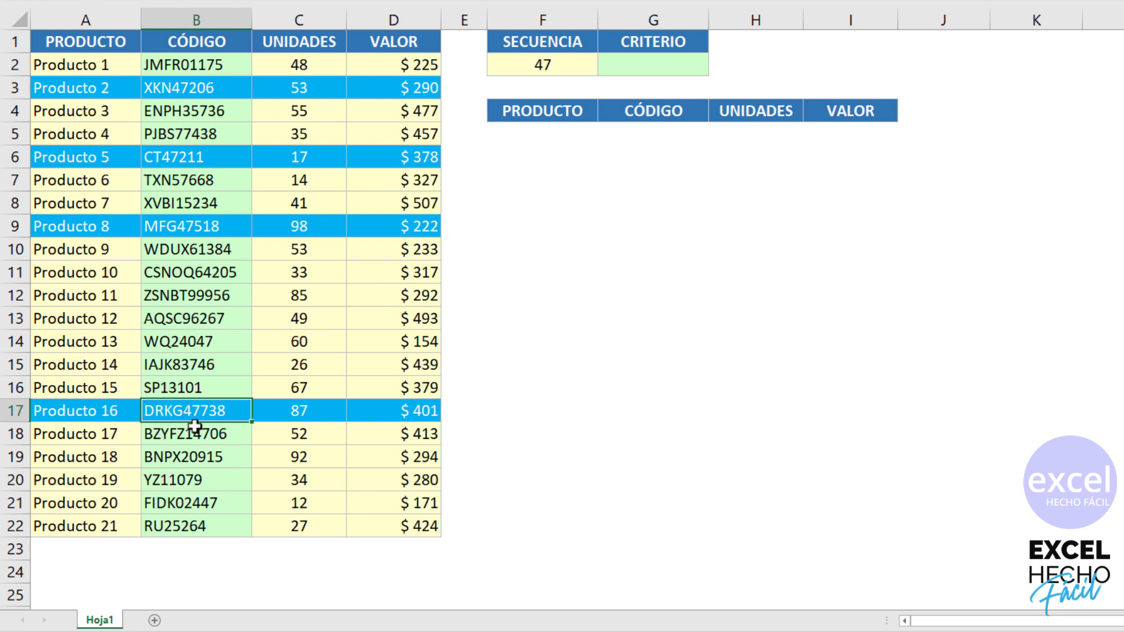
drag(100, 413, 374, 417)
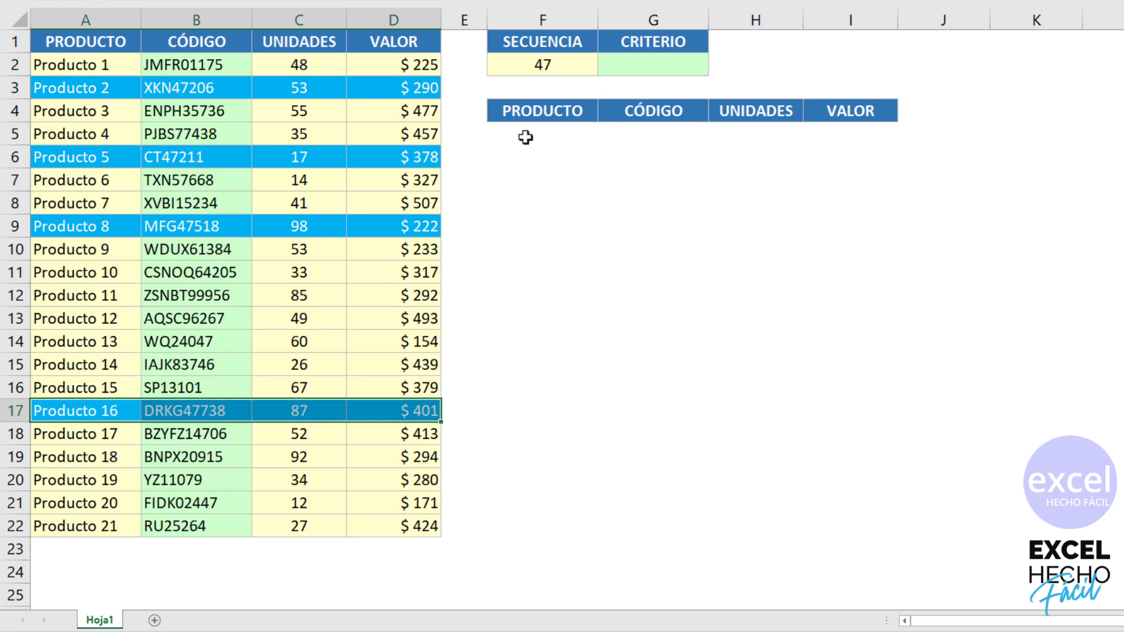
- Write =FILA(INDIRECTO("1:"&LARGO(B2))) in CRITERIO cell G2, preview its evaluated array and restore the formula
click(644, 64)
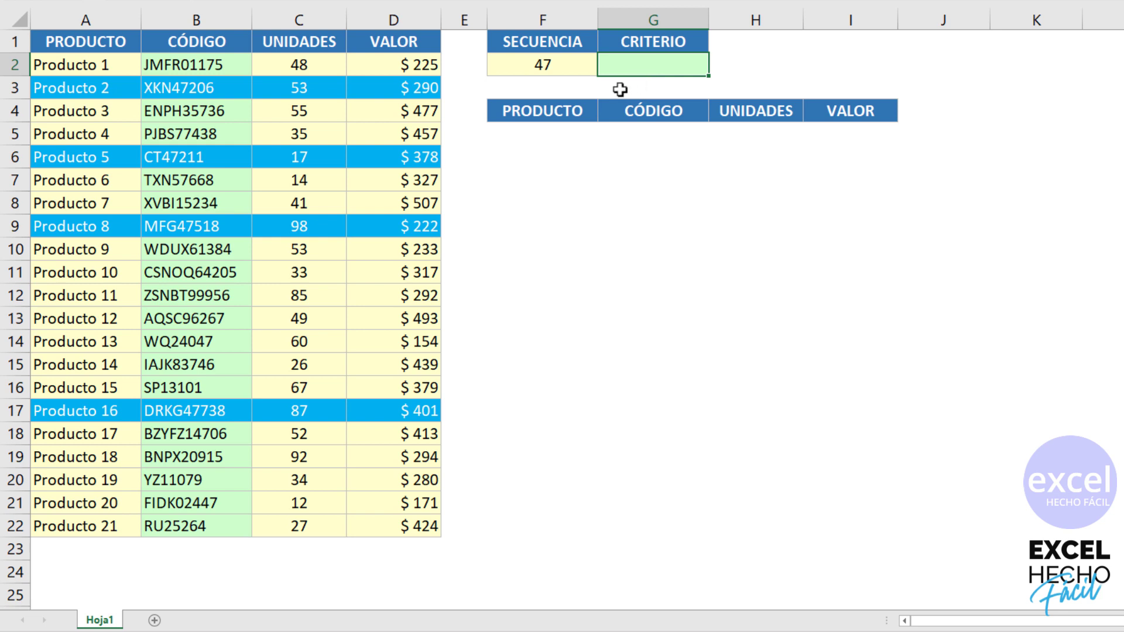
text(=FILA()
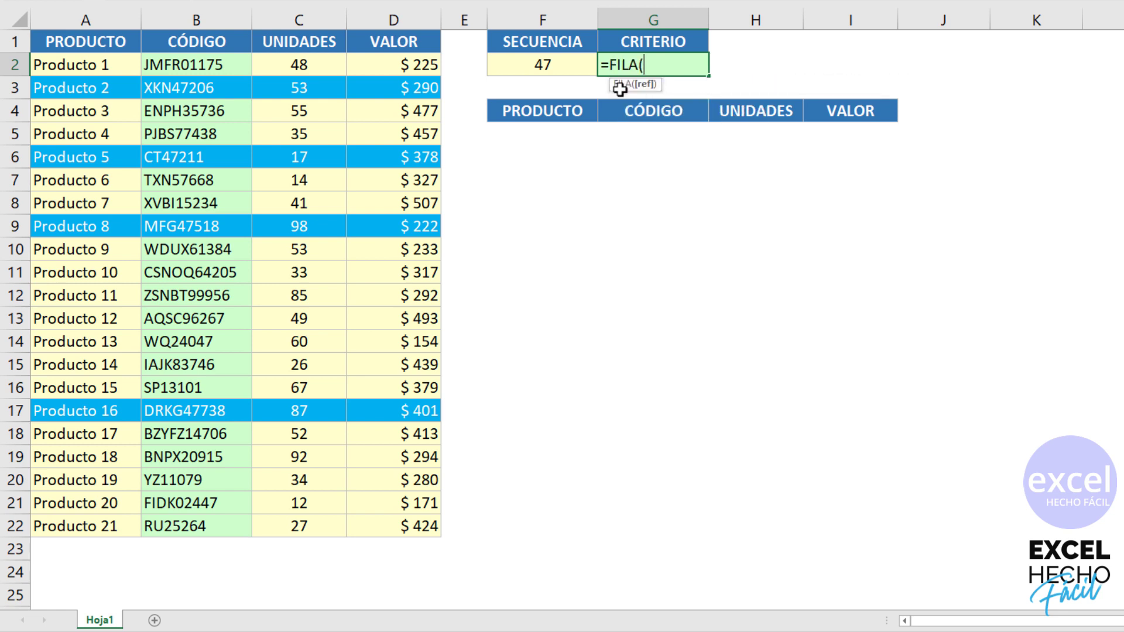
text(indi)
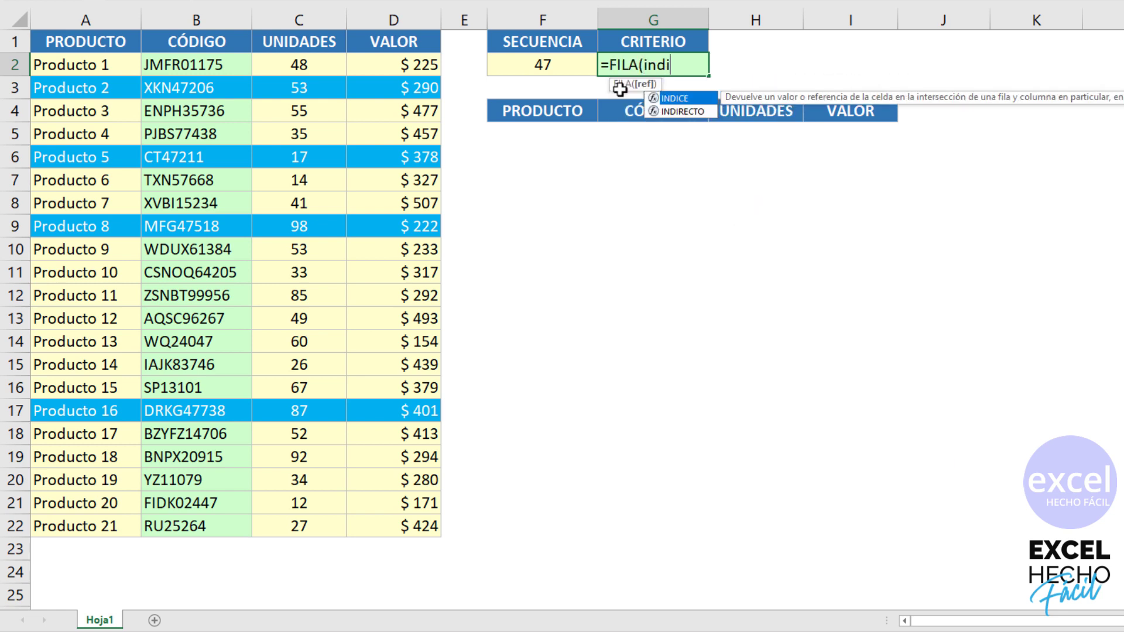
key(Down)
key(Tab)
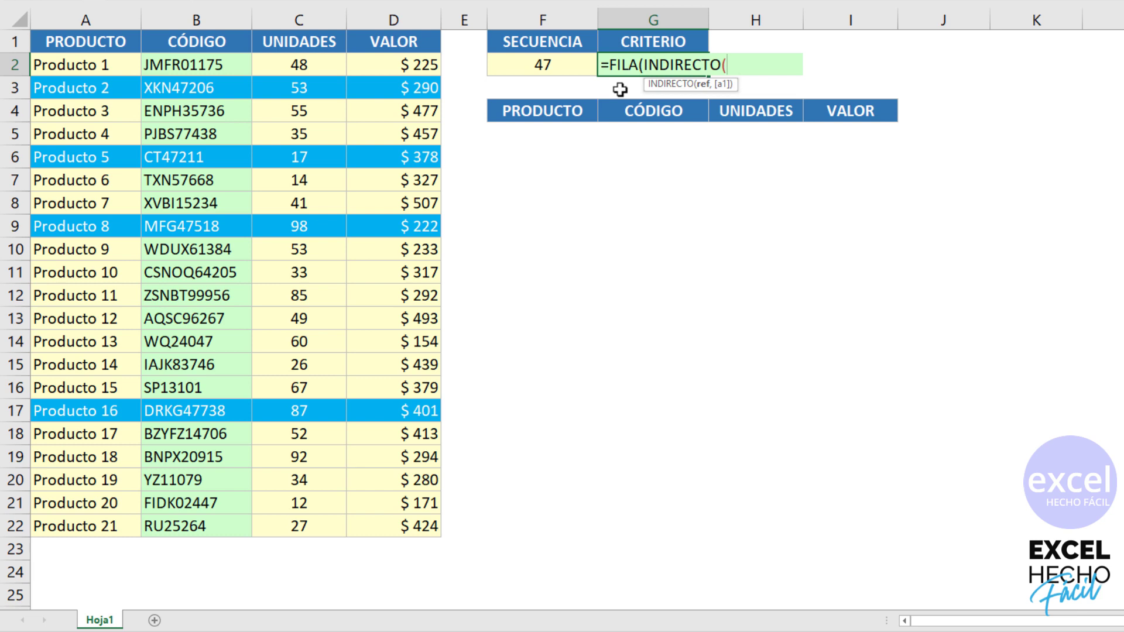
text("1:")
text(&lar)
key(Tab)
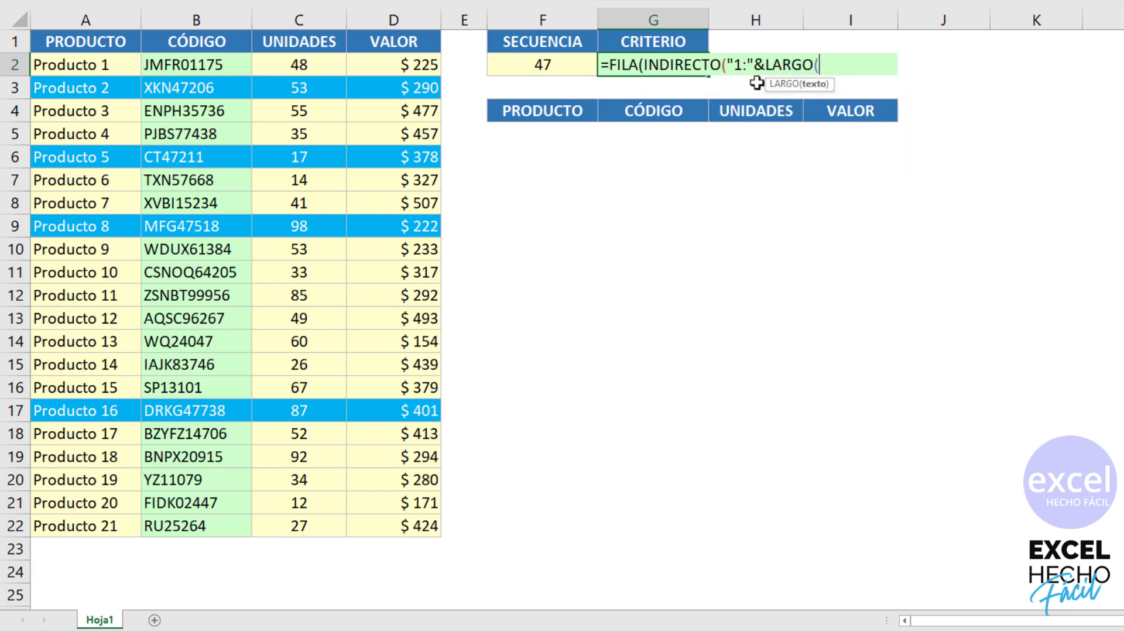
click(234, 61)
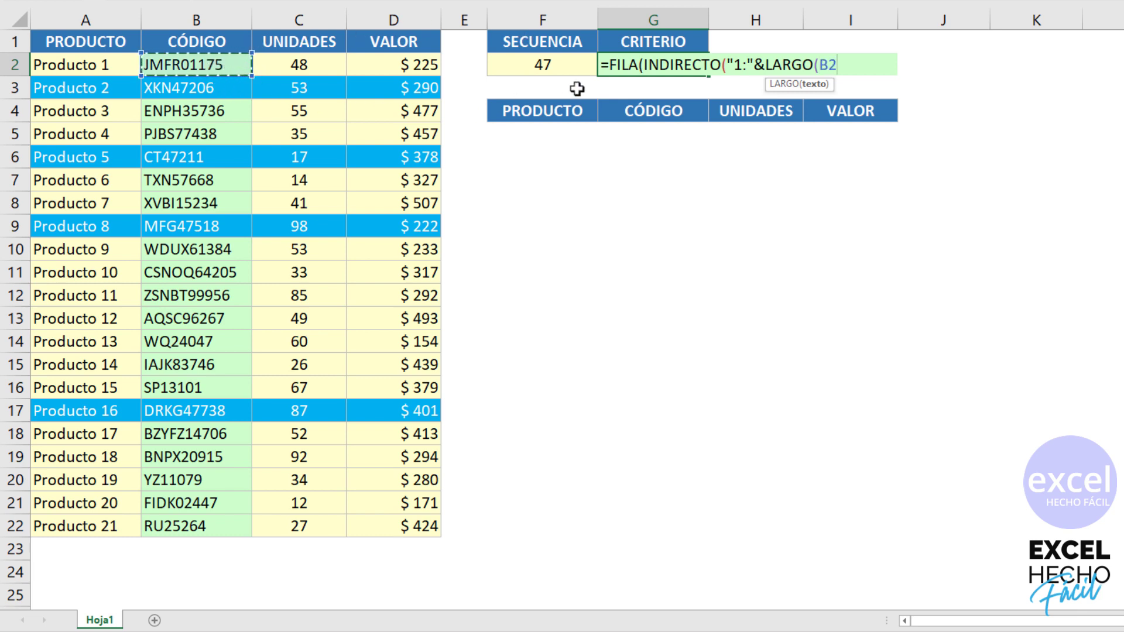
text())))
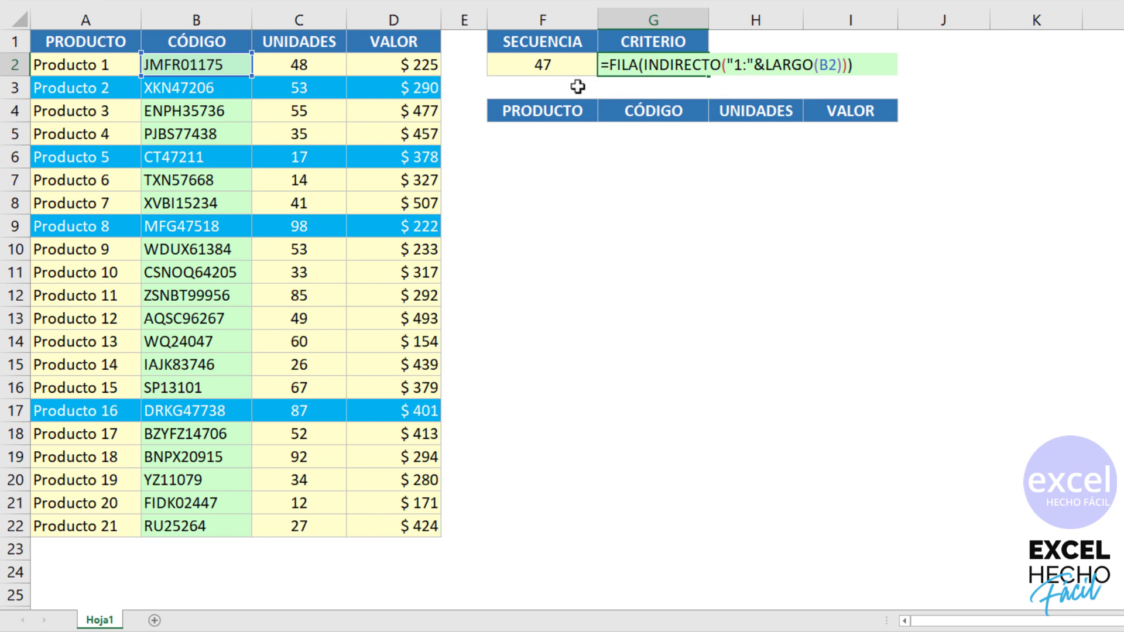
key(F9)
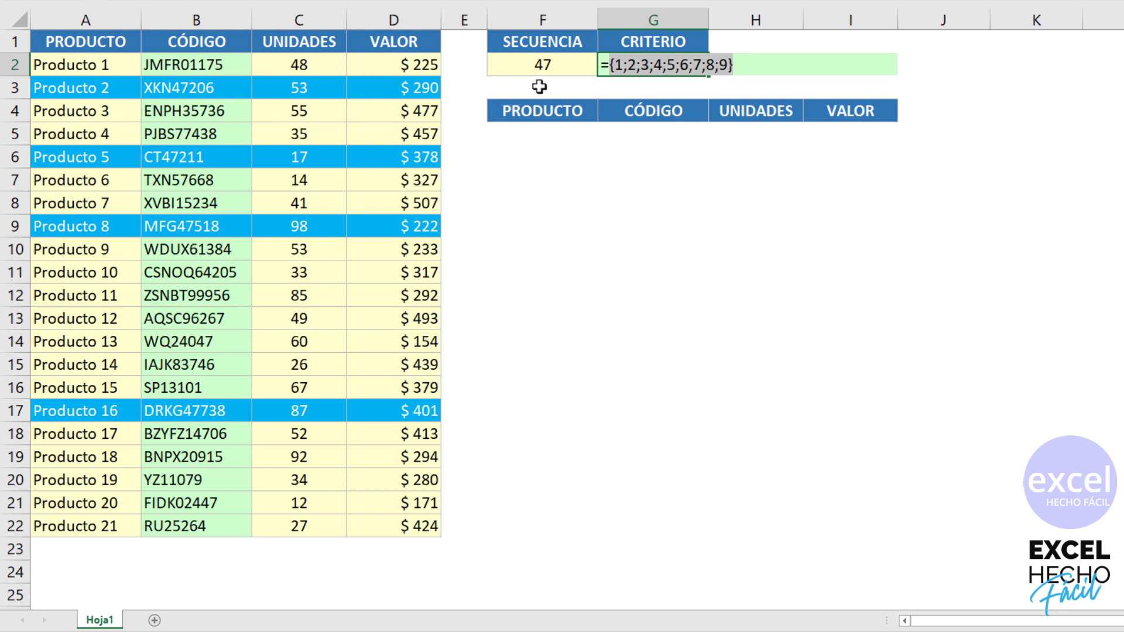
key(ctrl+z)
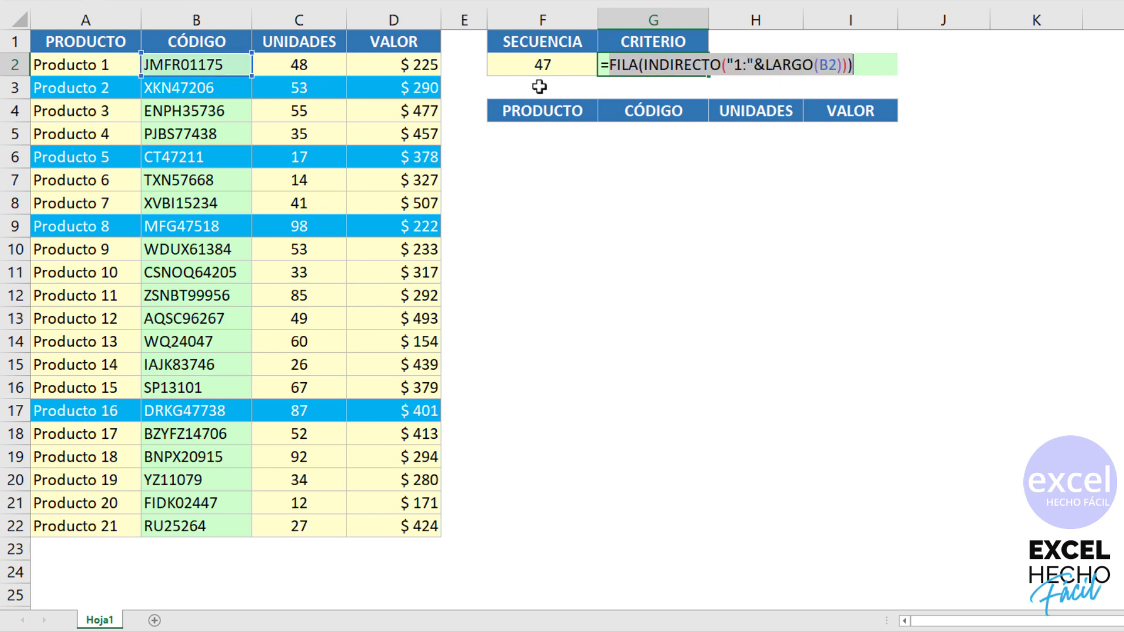
- Wrap the FILA expression in G2 as EXTRAE(B2,FILA(INDIRECTO("1:"&LARGO(B2))),1), preview its evaluated array and restore the formula
key(Left)
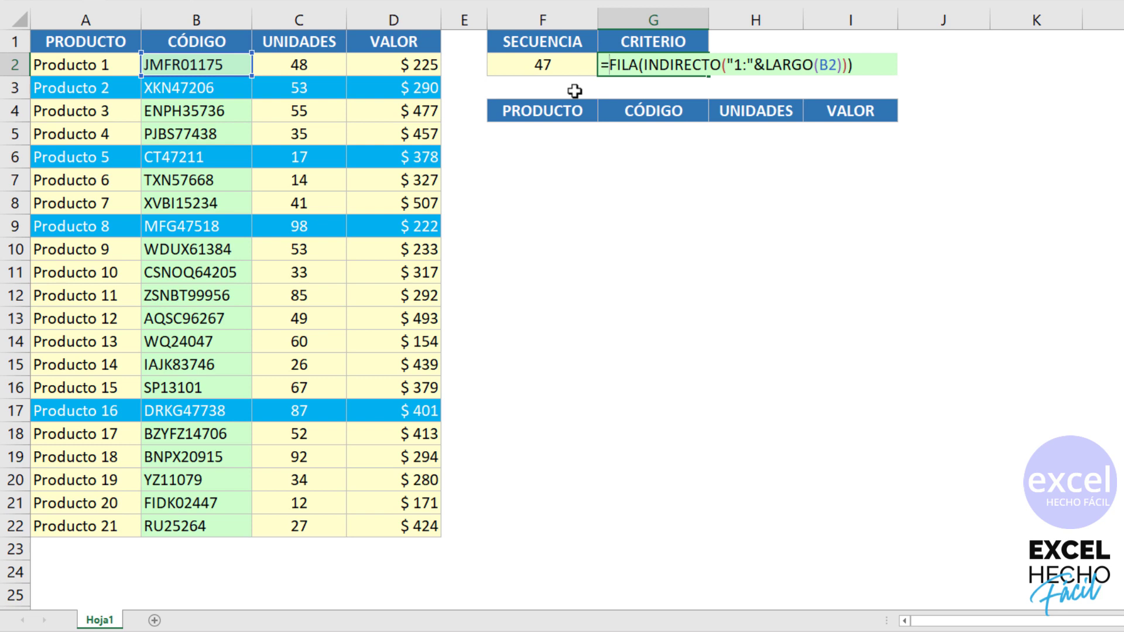
text(ex)
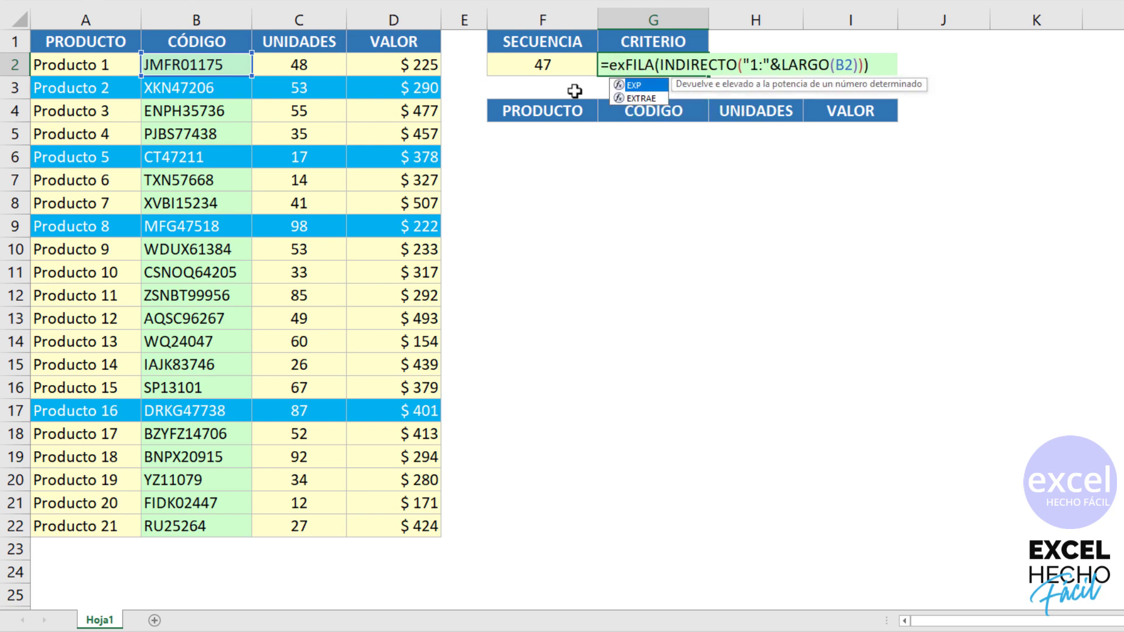
key(Down)
key(Tab)
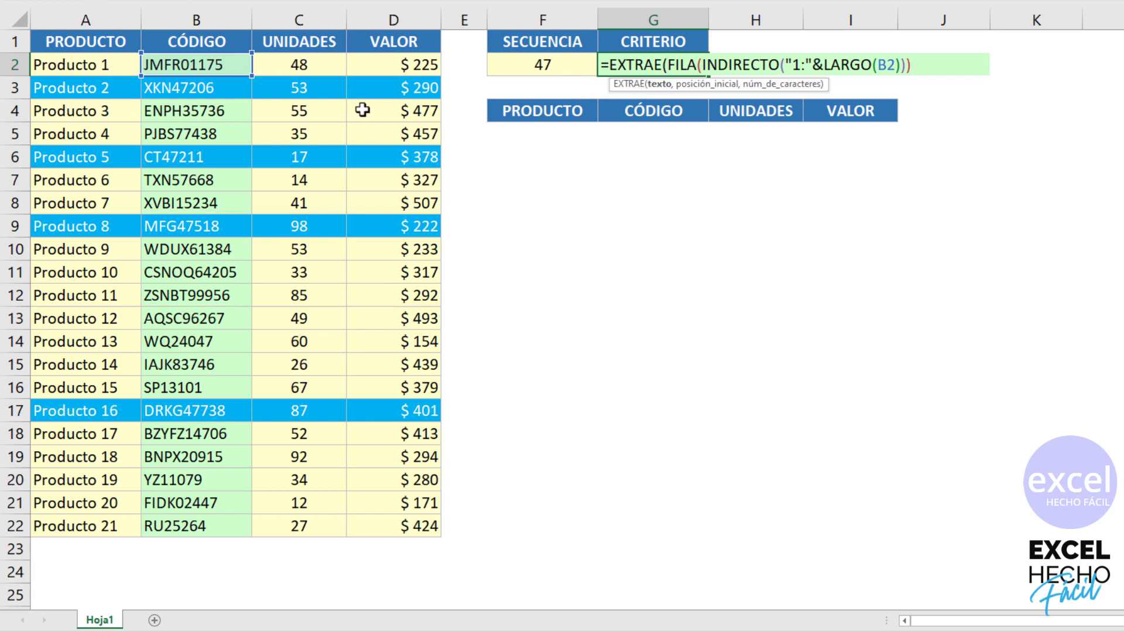
click(194, 63)
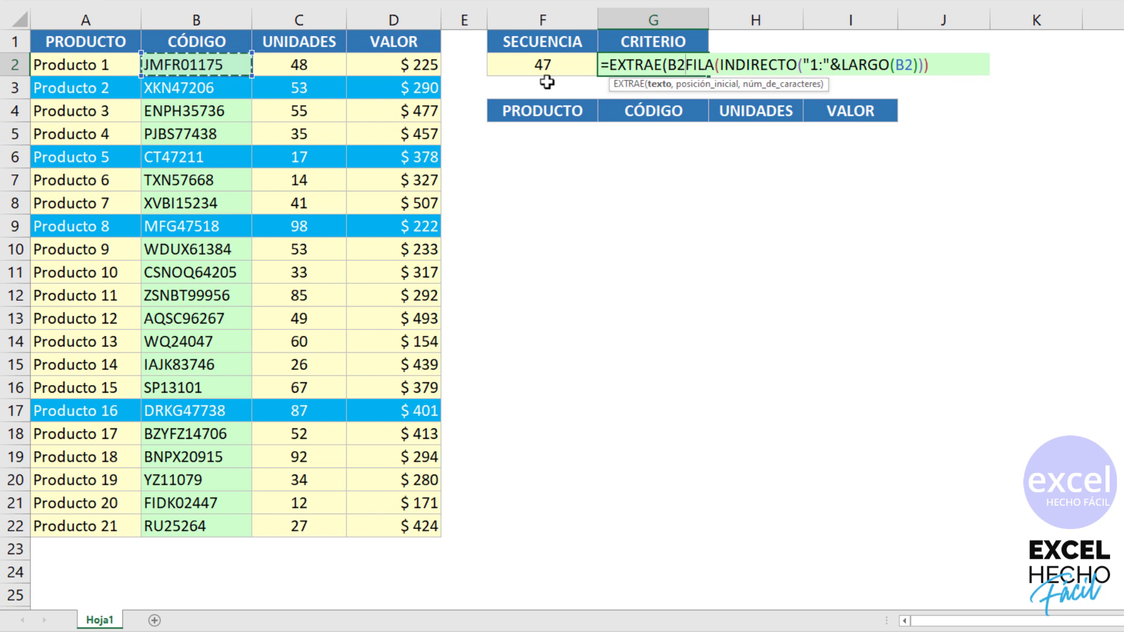
text(,)
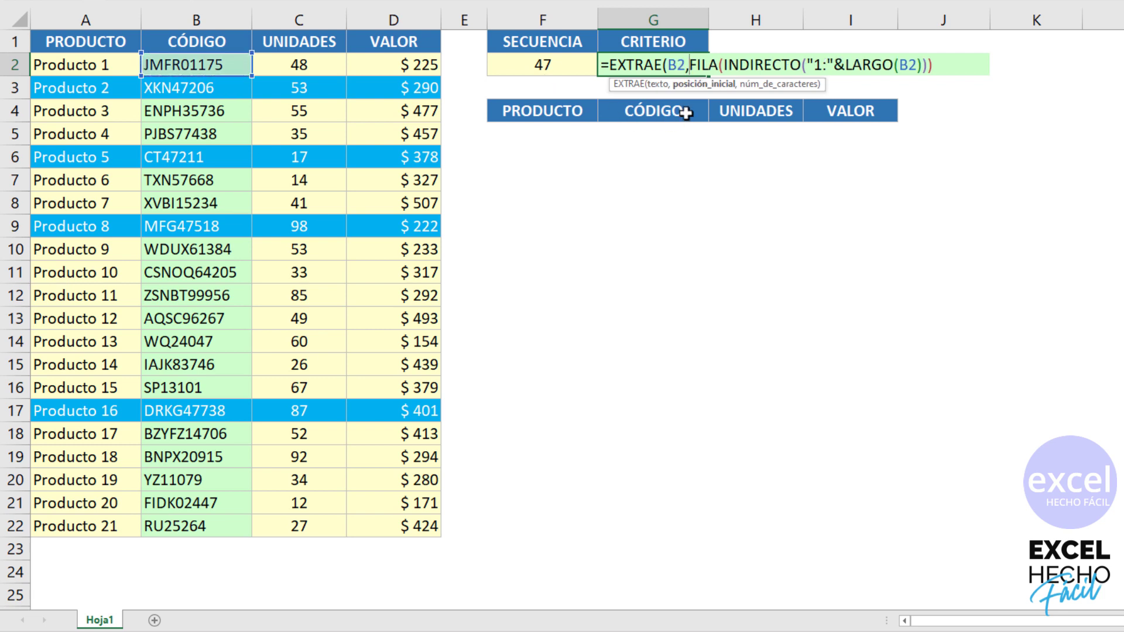
click(707, 87)
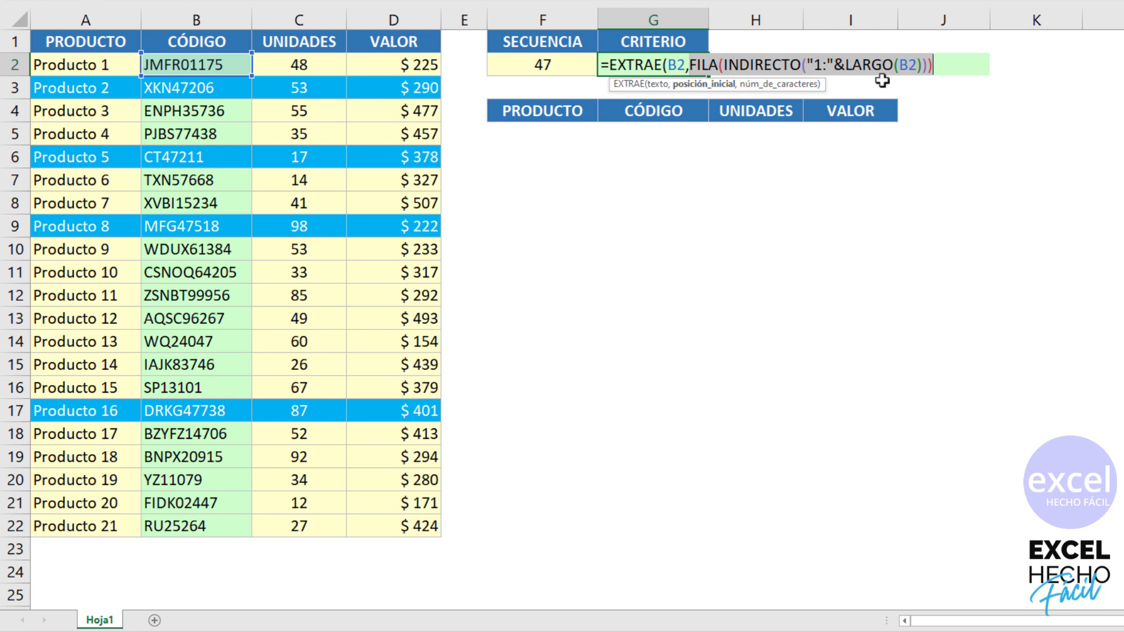
key(Right)
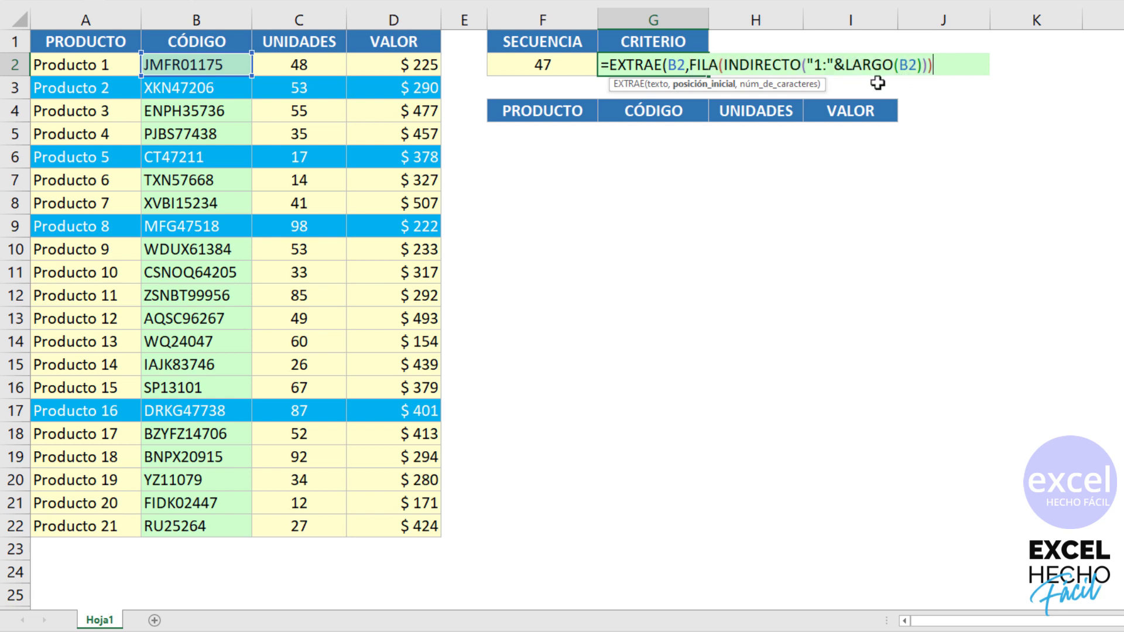
text(),1)
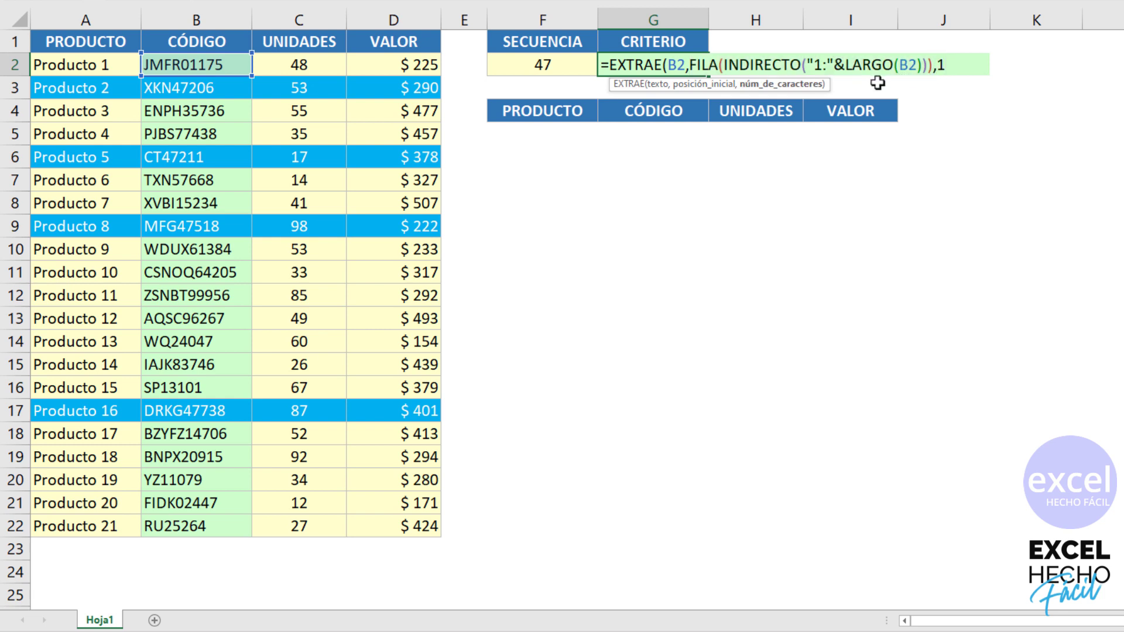
text())
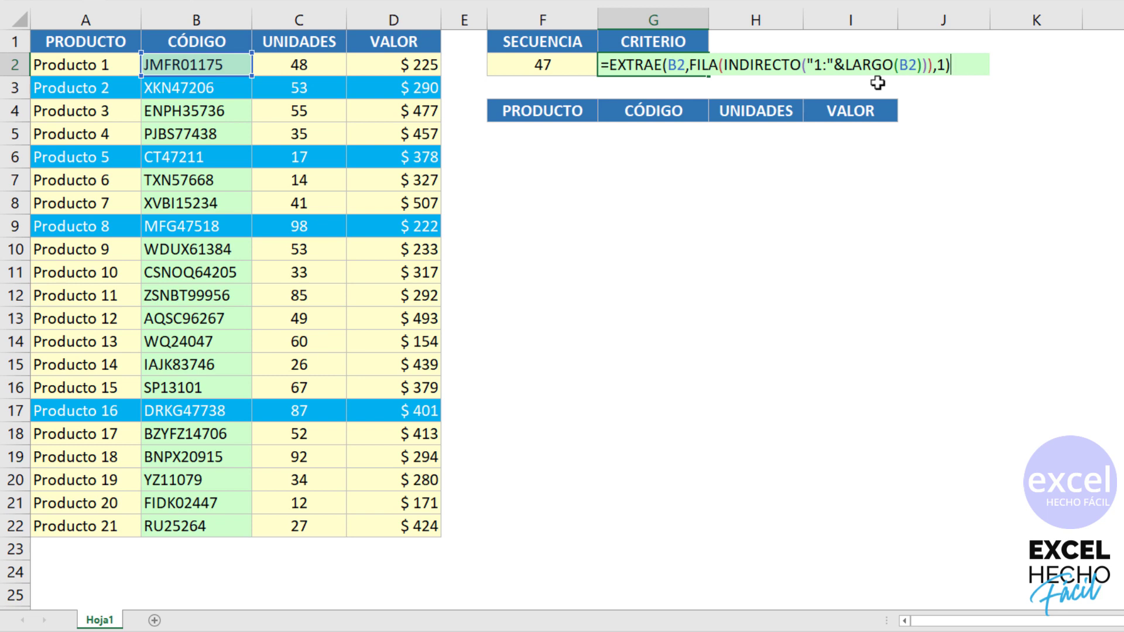
key(F9)
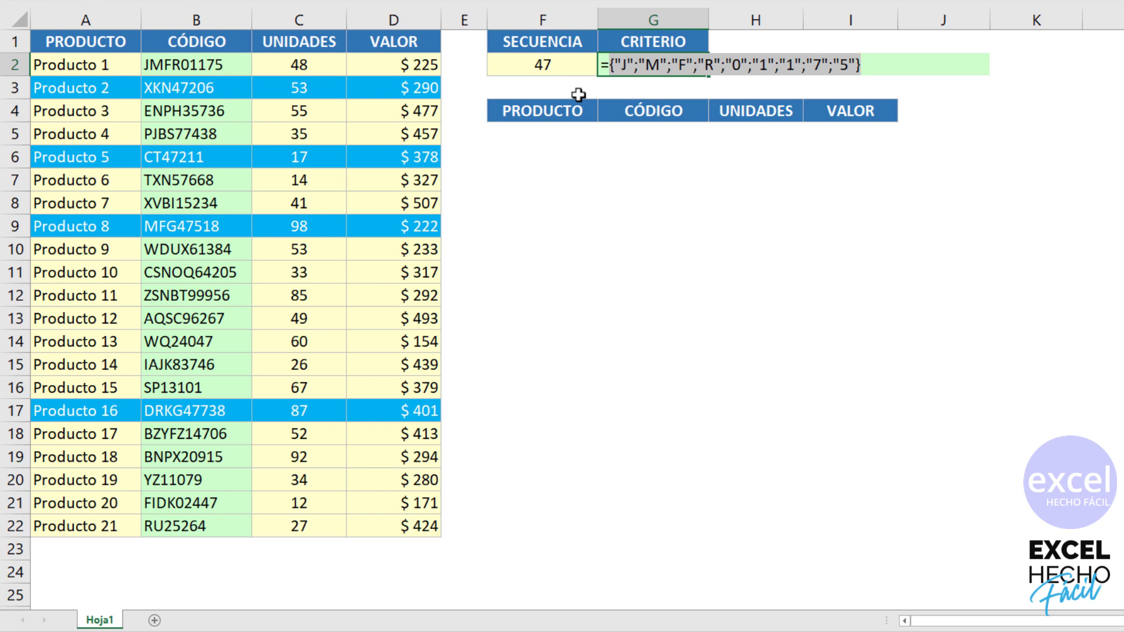
key(ctrl+z)
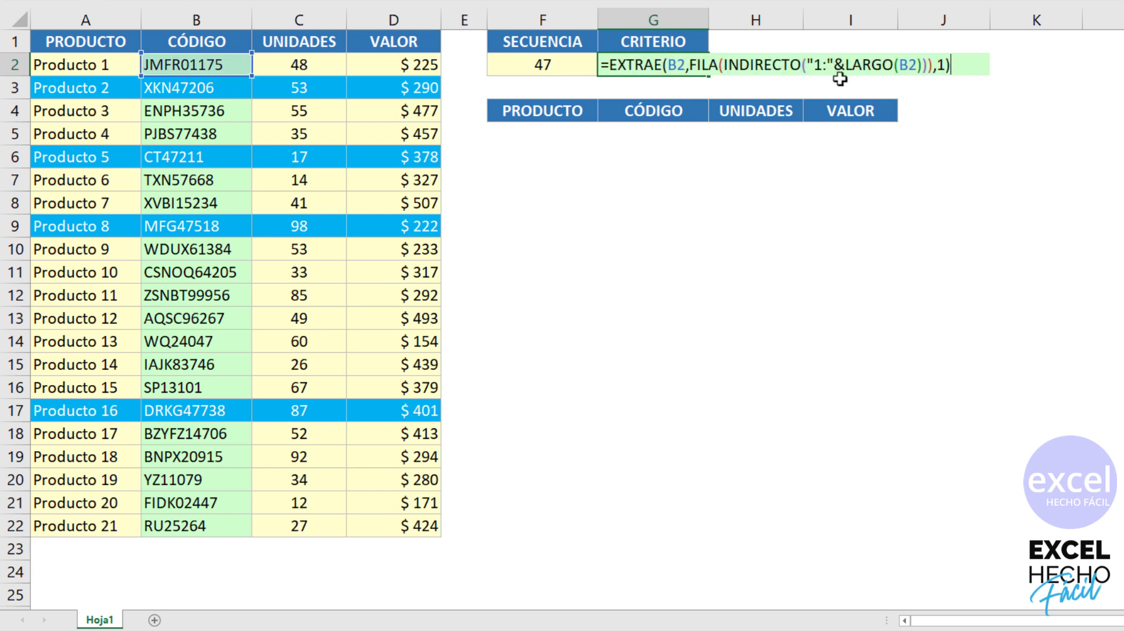
- Multiply the EXTRAE expression in G2 by 1, preview the evaluated array and restore the formula
text(*1)
key(F9)
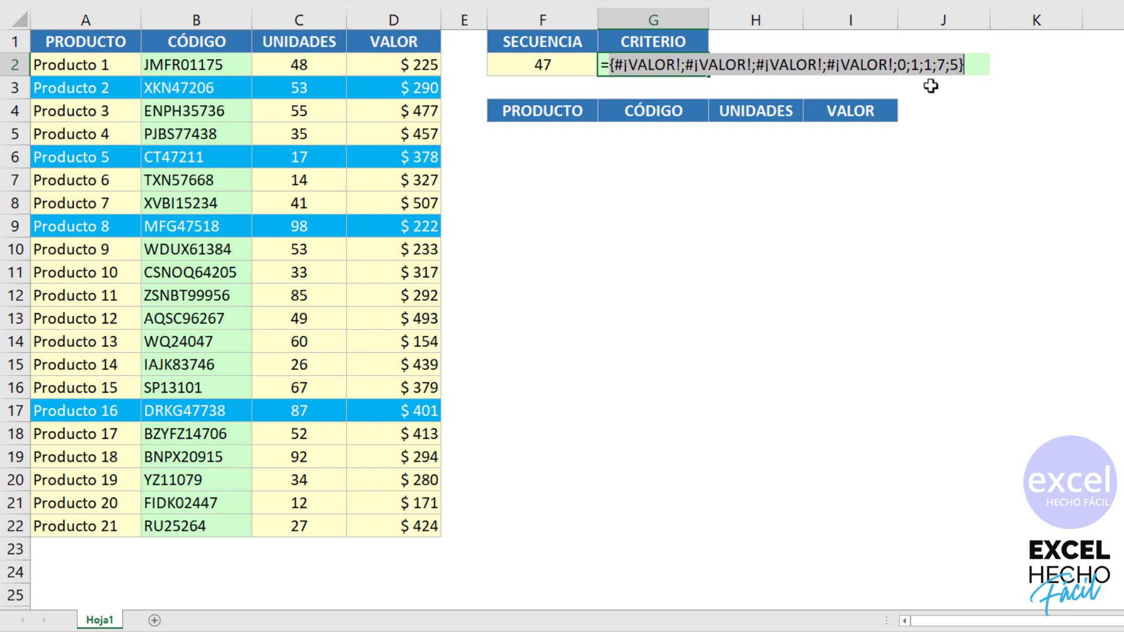
key(ctrl+z)
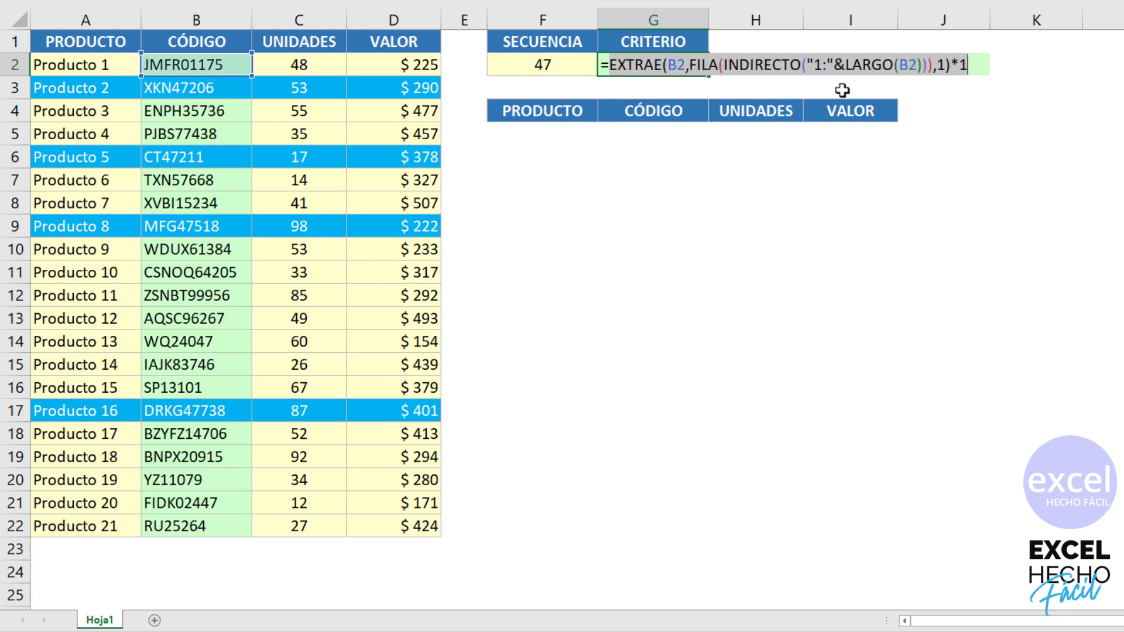
- Enclose the whole EXTRAE(...)*1 expression in G2 in the ESNUMERO function, preview its evaluated array and restore the formula
key(Left)
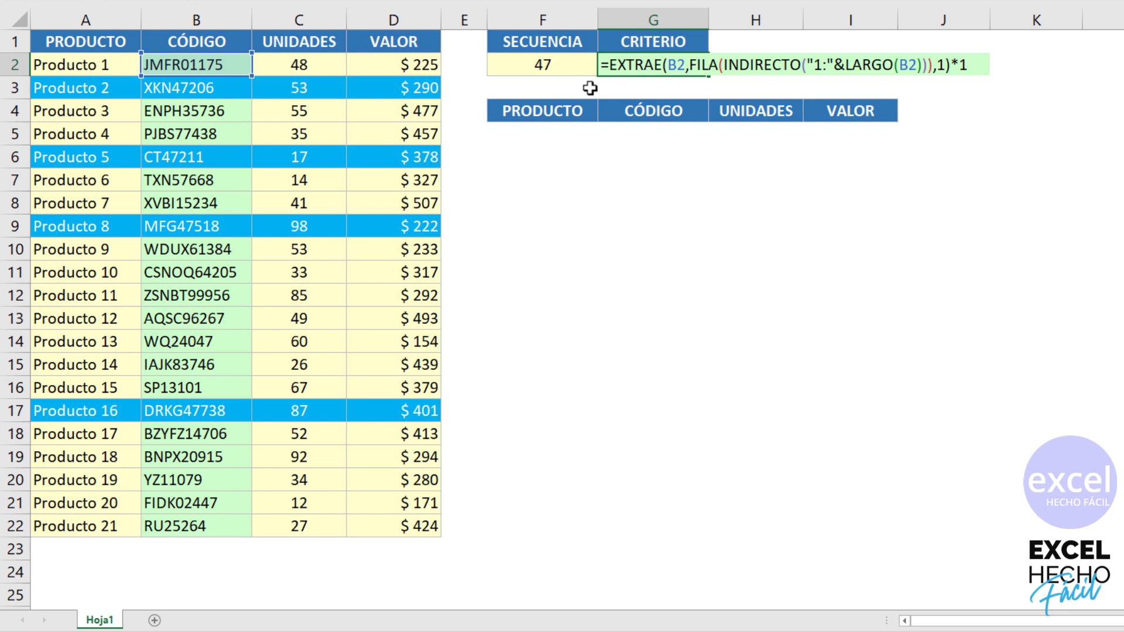
text(esnu)
key(Tab)
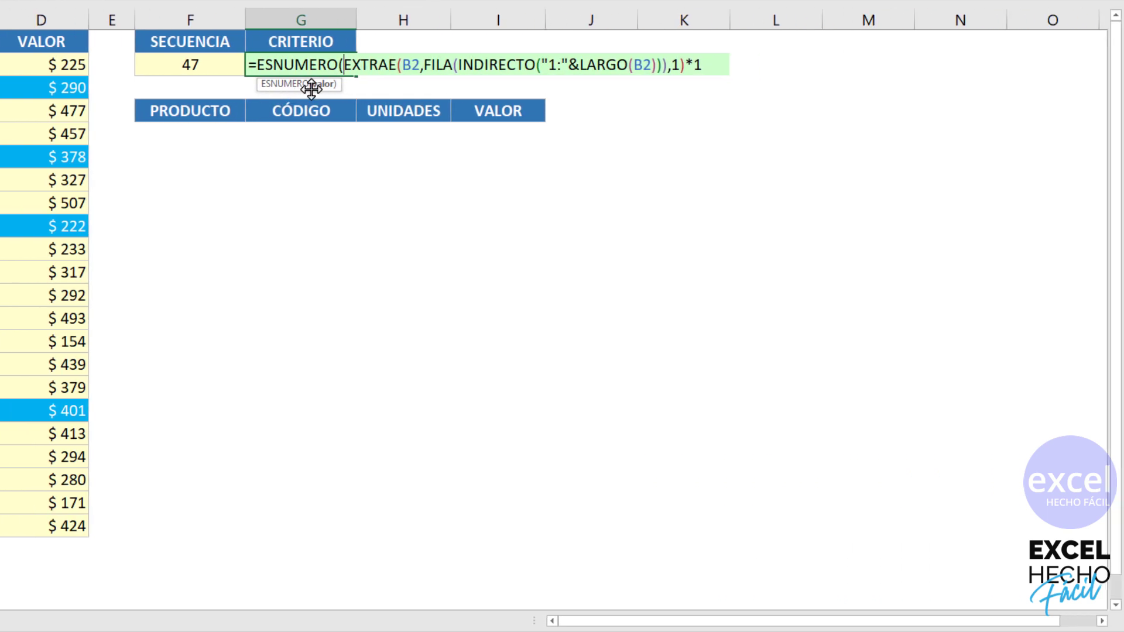
click(675, 84)
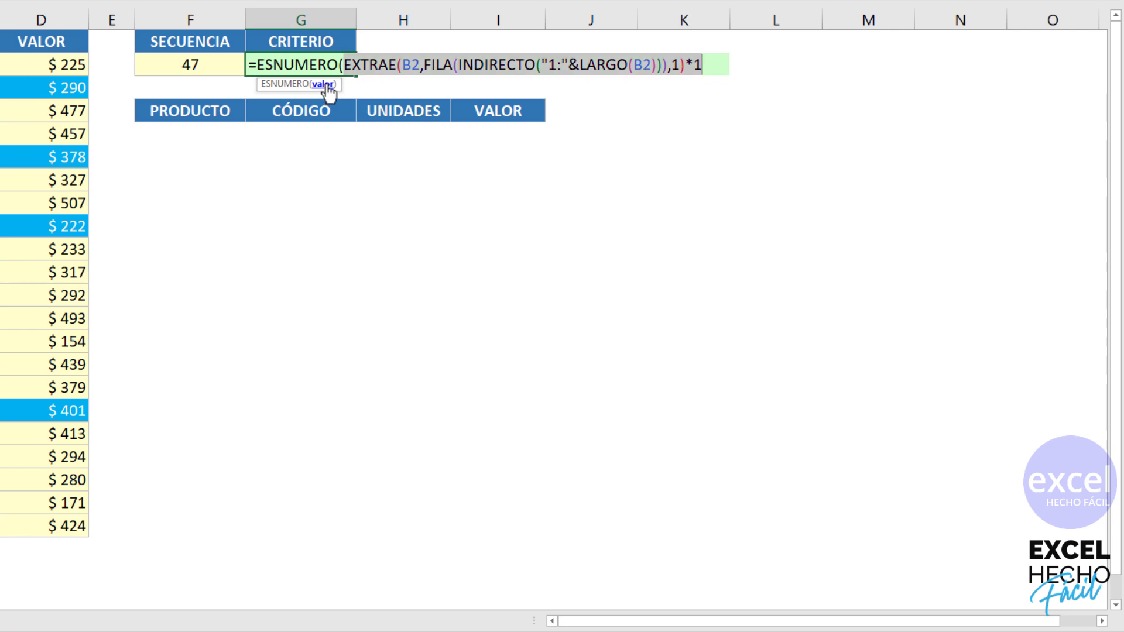
click(711, 65)
text())
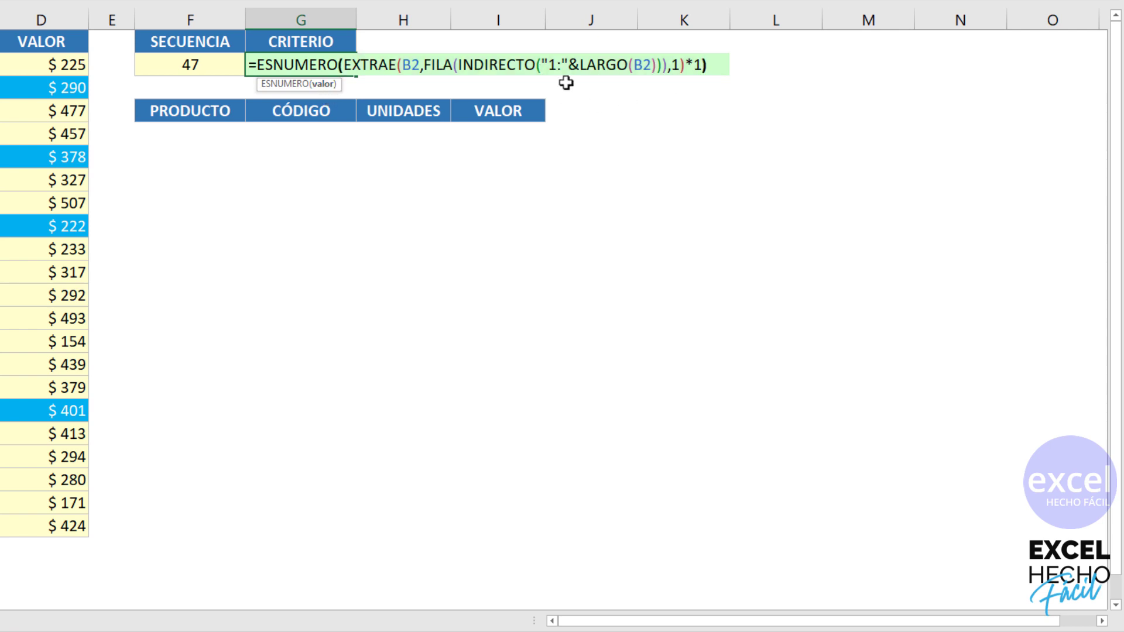
key(F9)
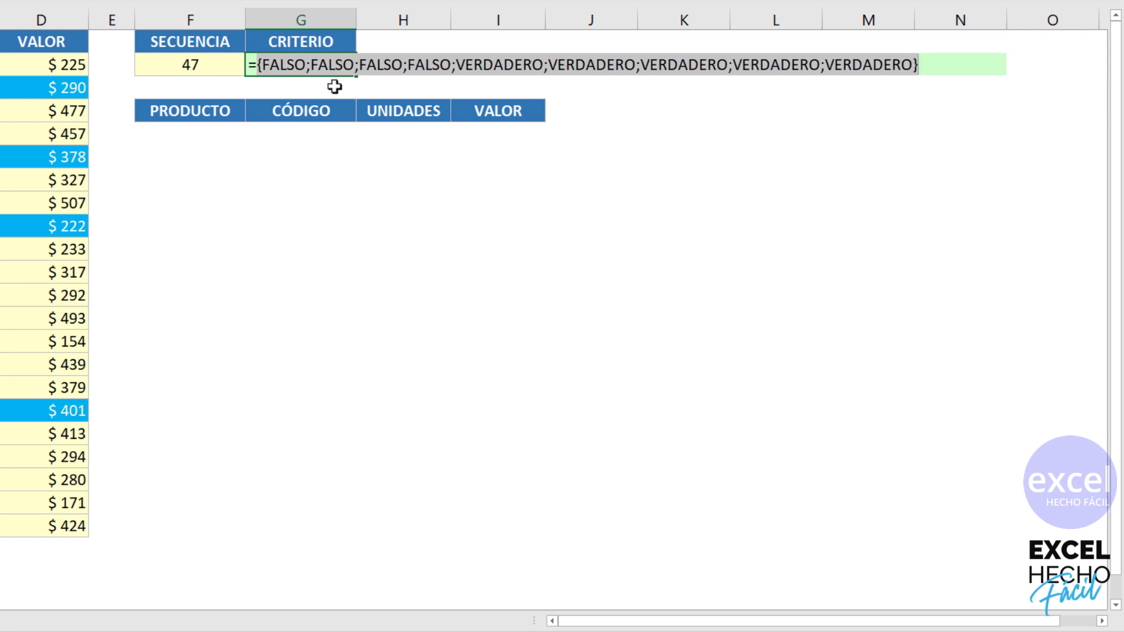
key(ctrl+z)
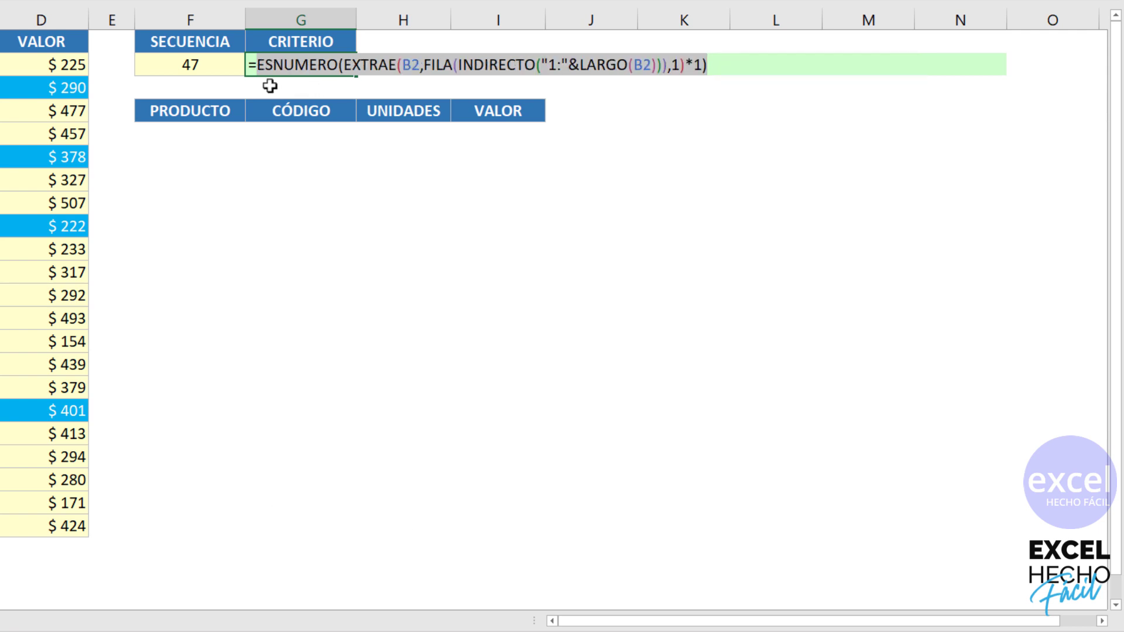
- Negate the ESNUMERO expression in G2 by nesting it inside NO, preview the evaluated array and restore the formula
click(257, 69)
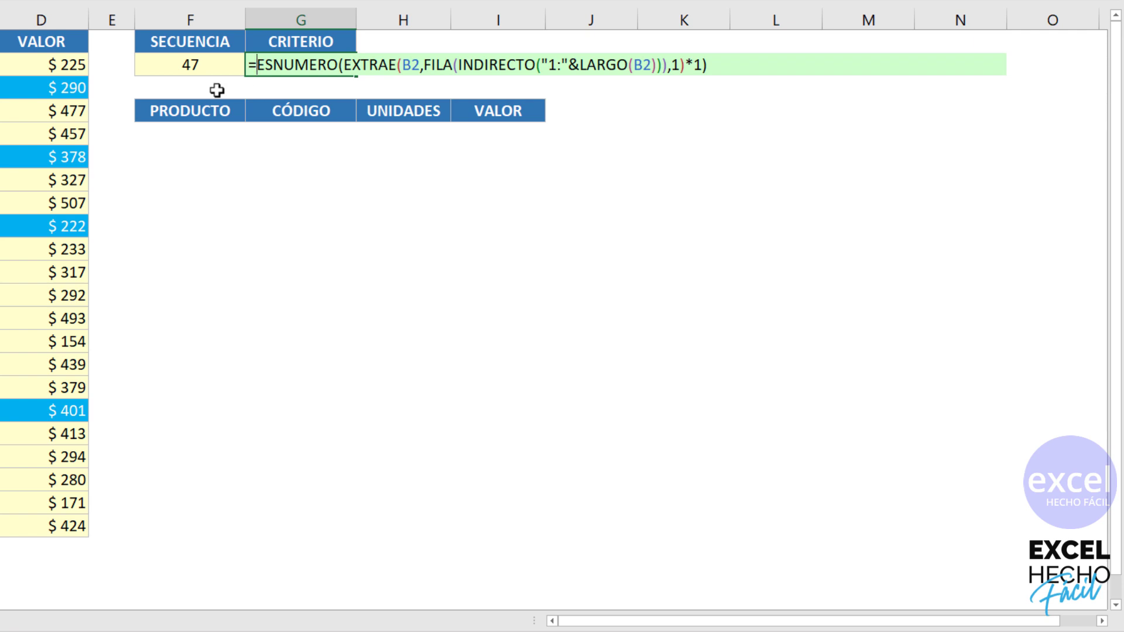
text(no()
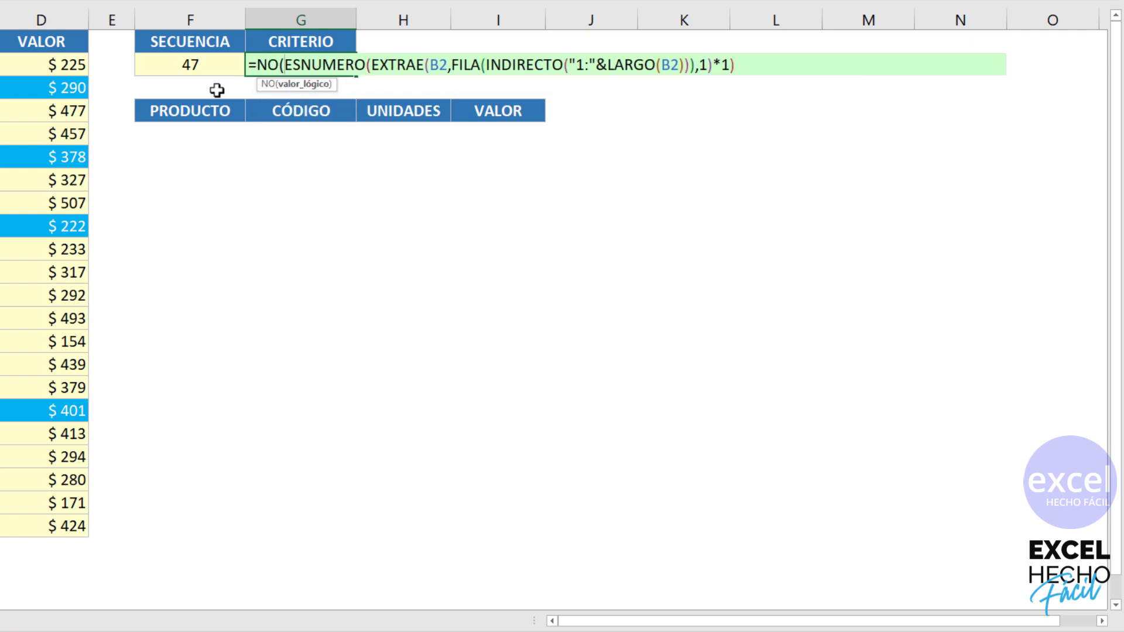
click(759, 65)
key(F9)
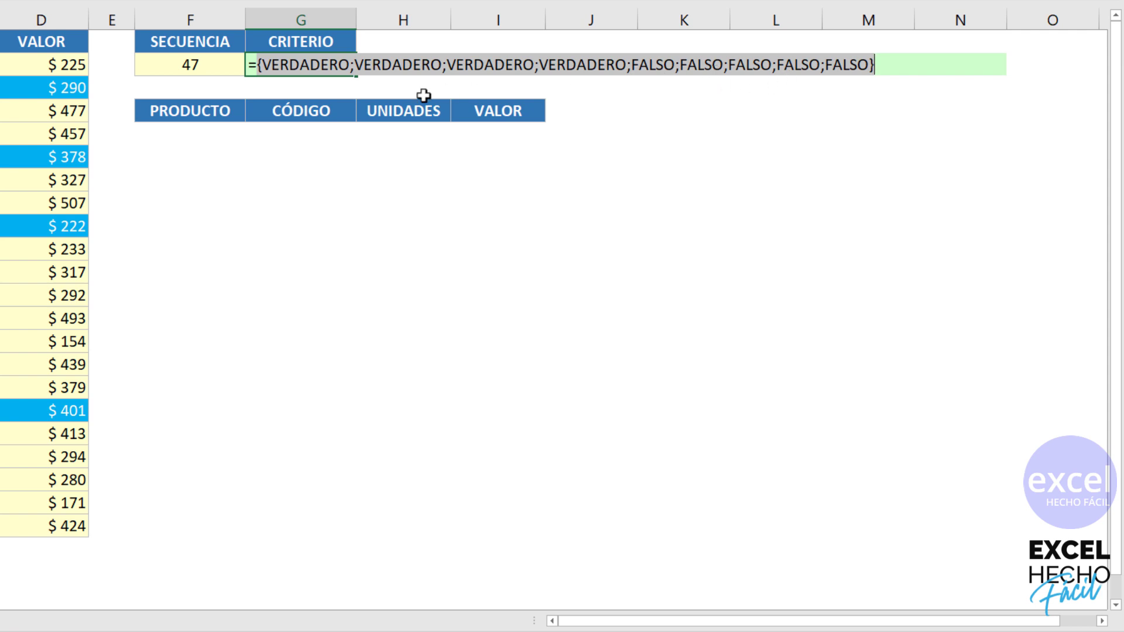
key(ctrl+z)
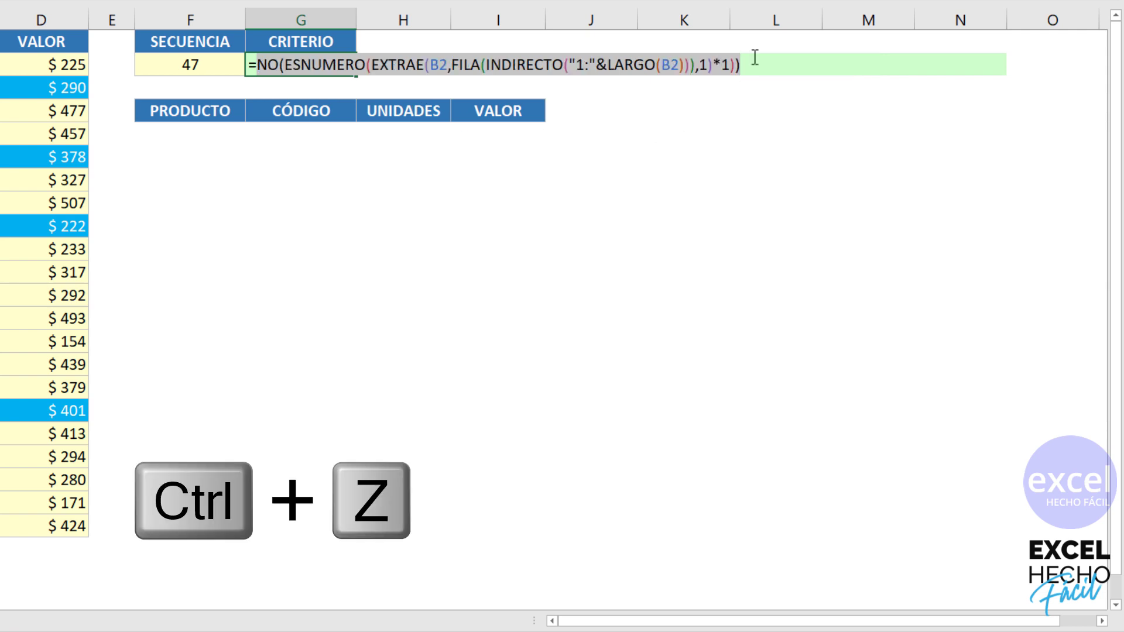
- Append *1 to the NO expression in G2, preview the evaluated array and restore the formula
text(*1)
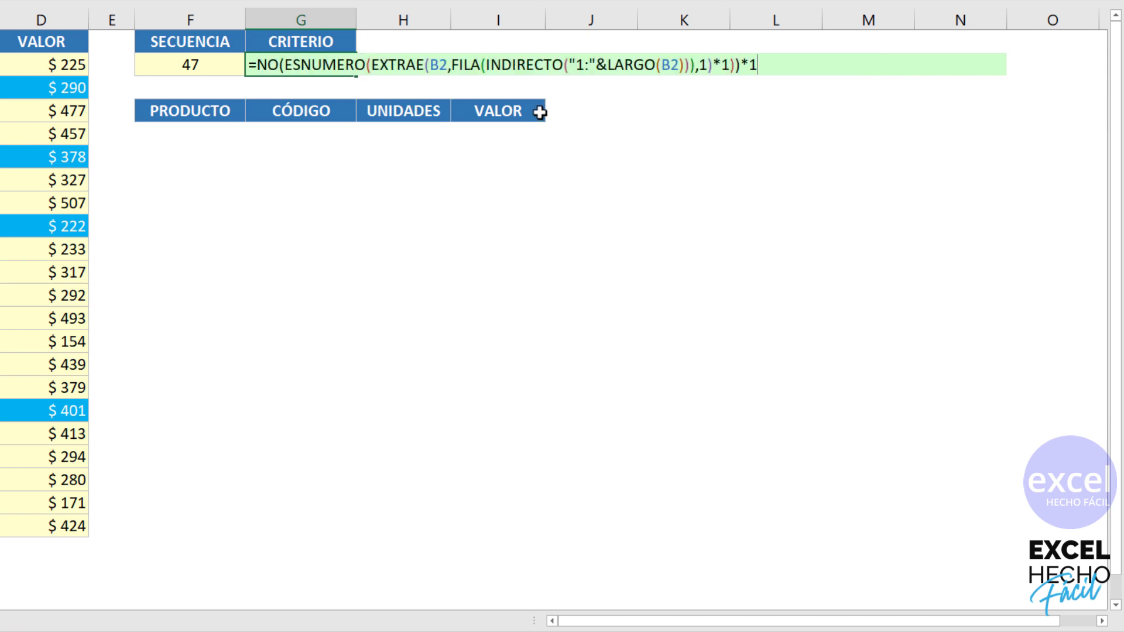
key(F9)
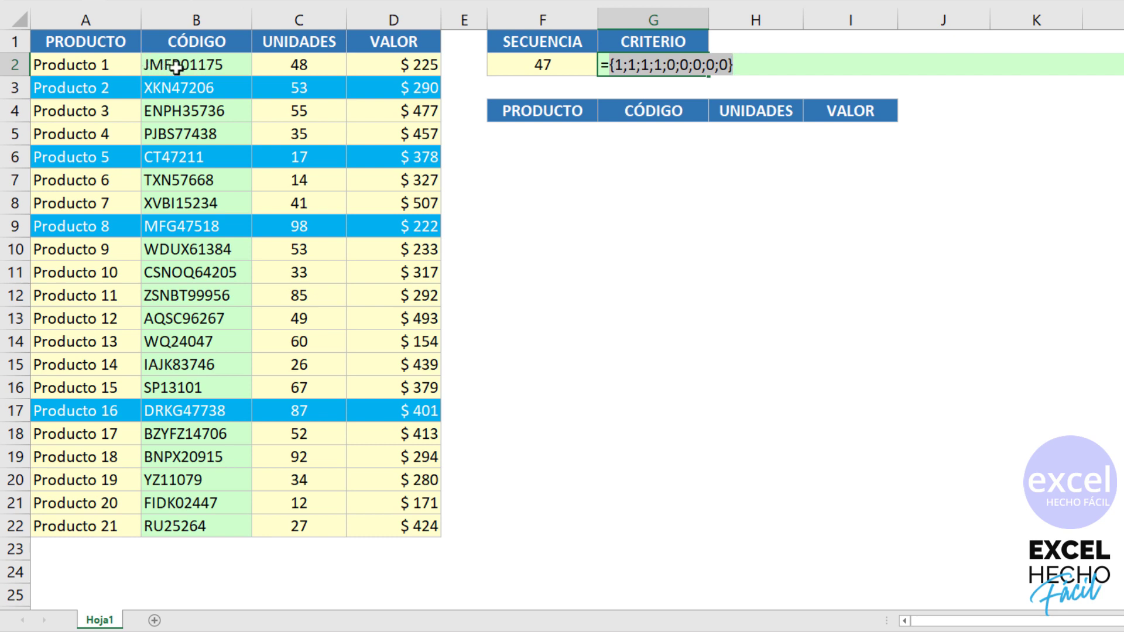
key(ctrl+z)
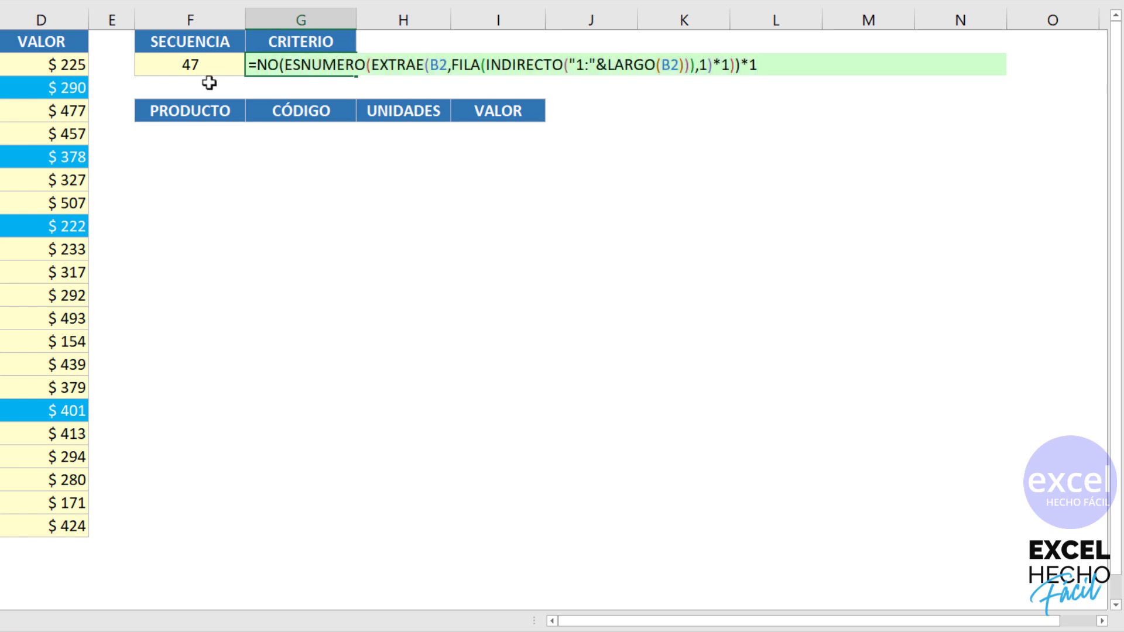
- Enclose the NO(...)*1 expression in G2 in SUMAPRODUCTO, preview its evaluated result and restore the formula
text(sum)
key(Down)
key(Down)
key(Down)
key(Tab)
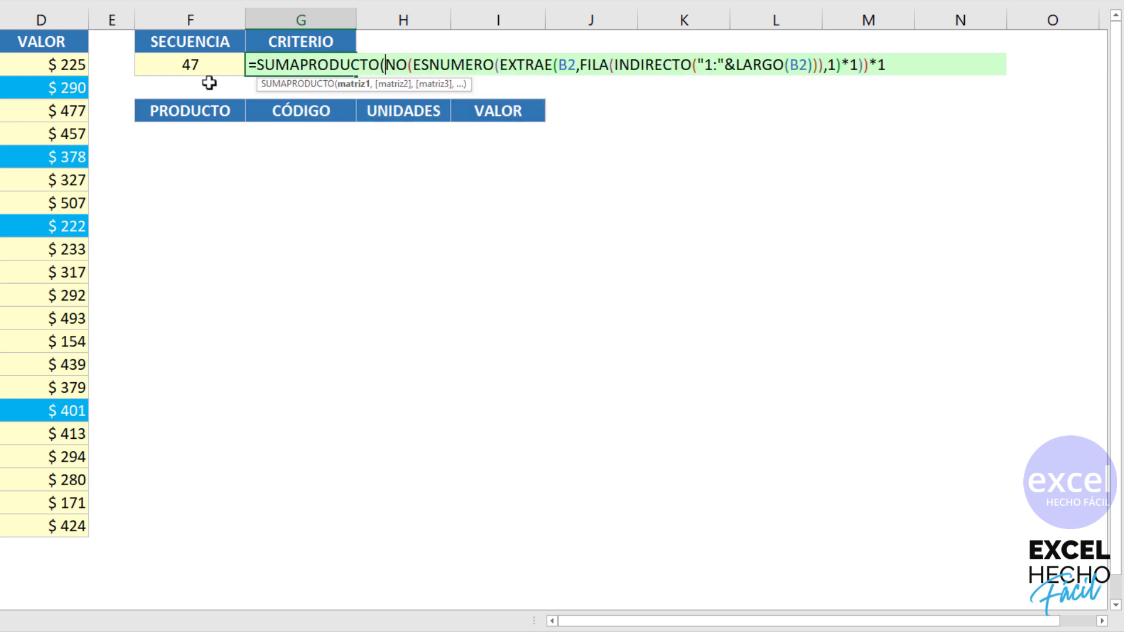
click(353, 83)
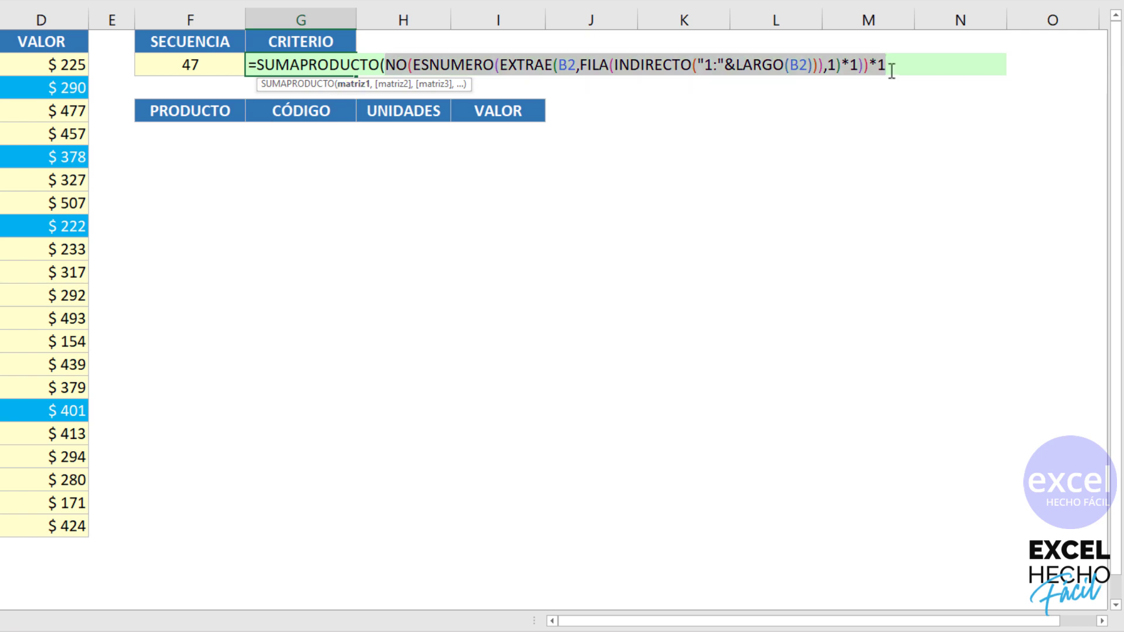
click(889, 66)
text())
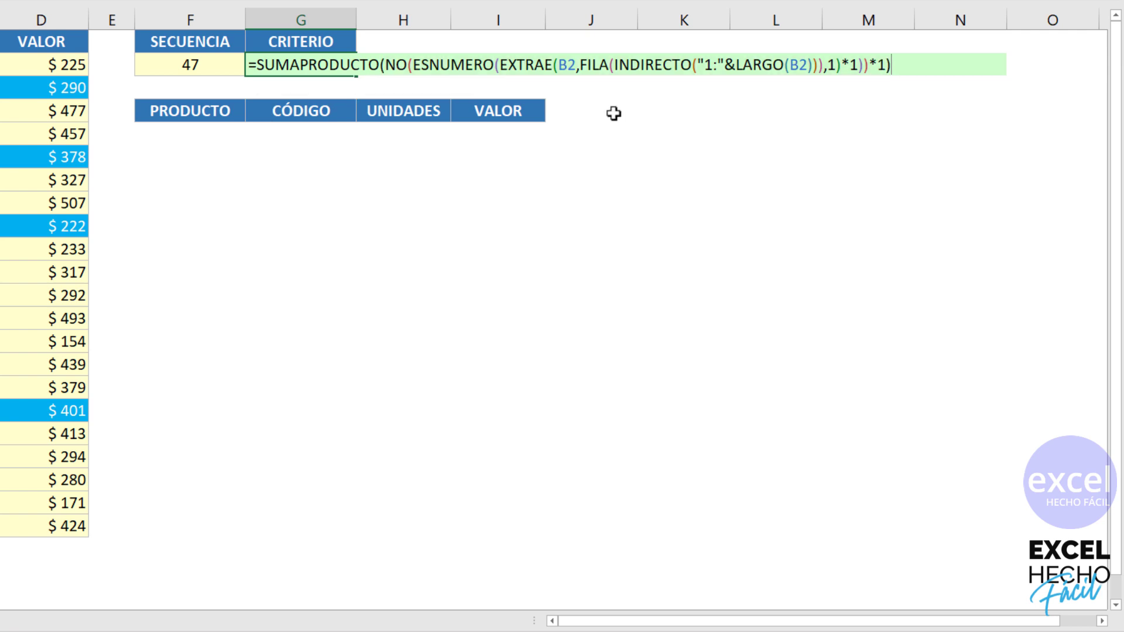
key(F9)
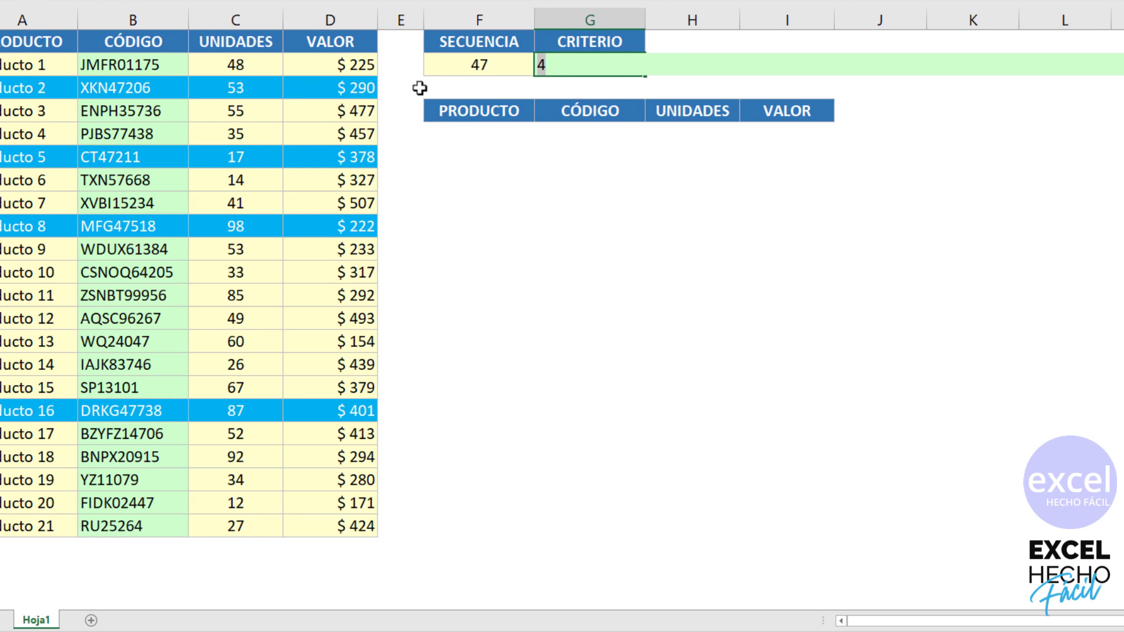
key(ctrl+z)
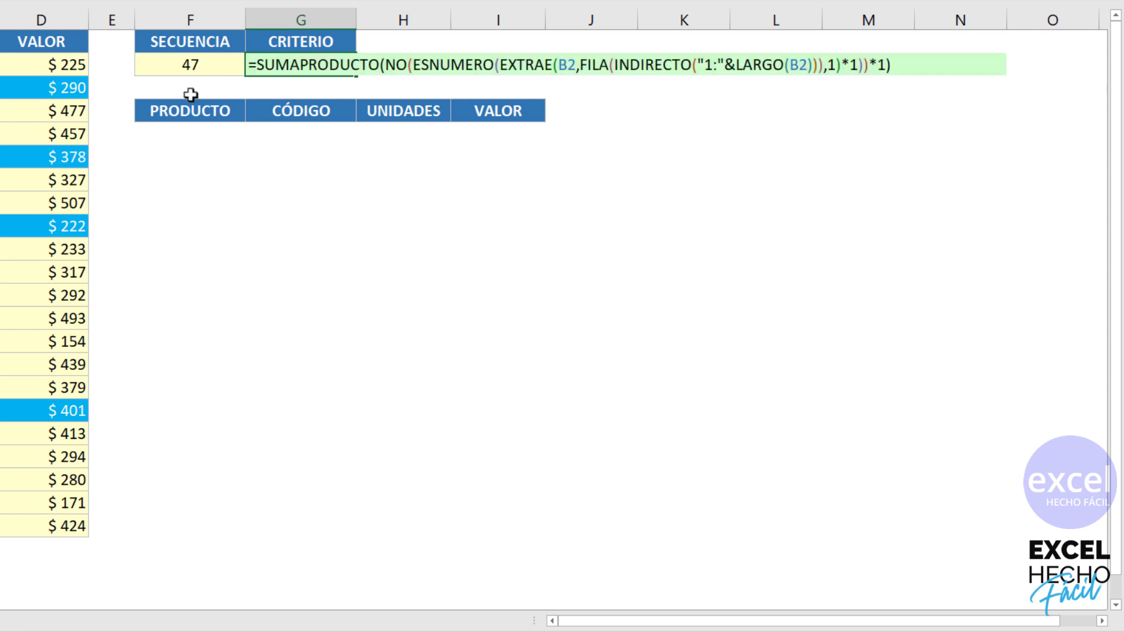
- Enclose the SUMAPRODUCTO expression in G2 in REPETIR with "?" as the repeated text, preview its evaluated result and restore the formula
text(repe)
key(Tab)
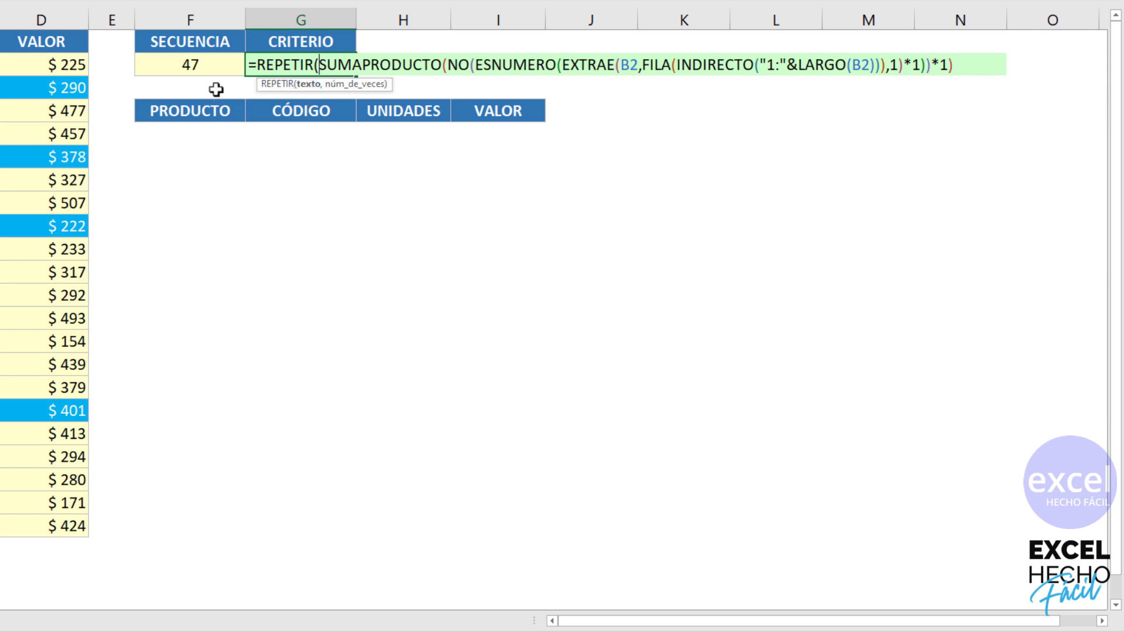
text("?)
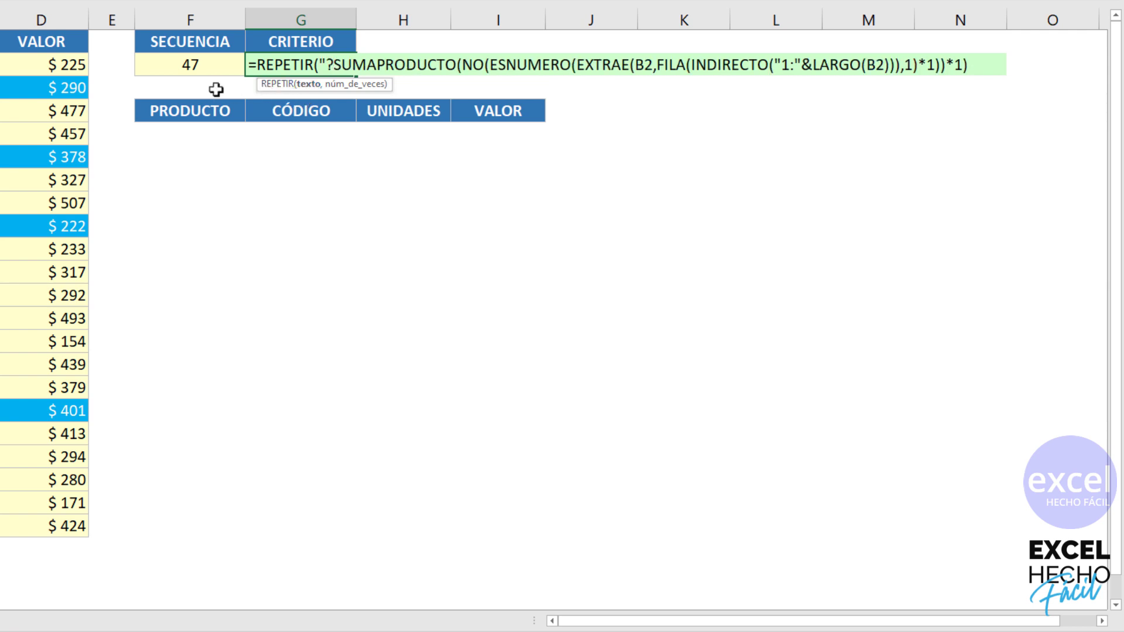
text(")
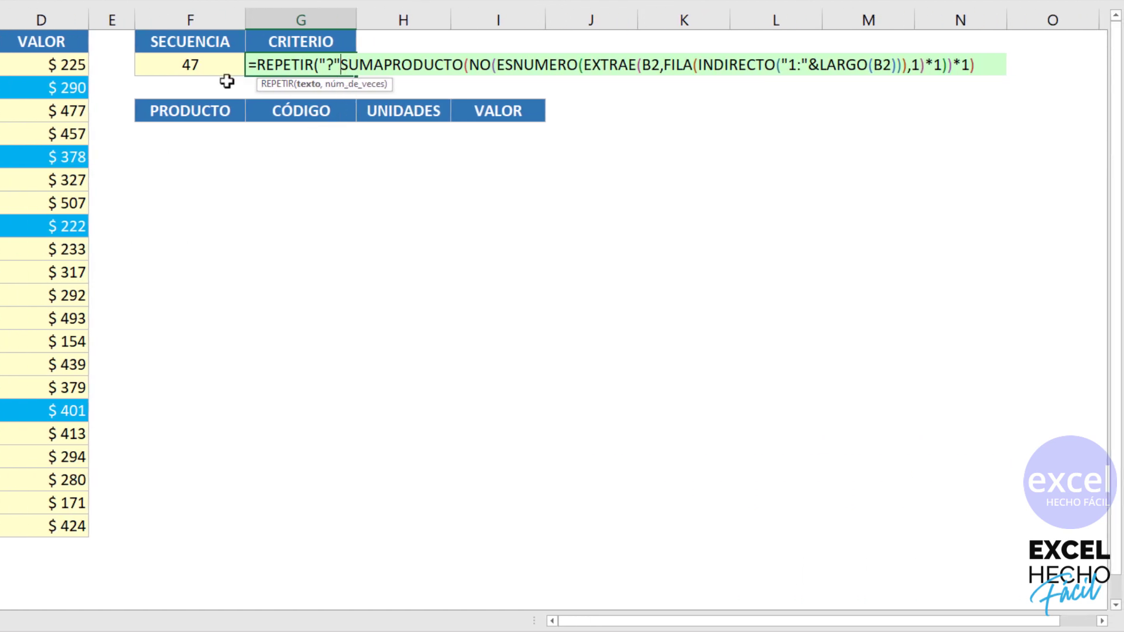
text(,)
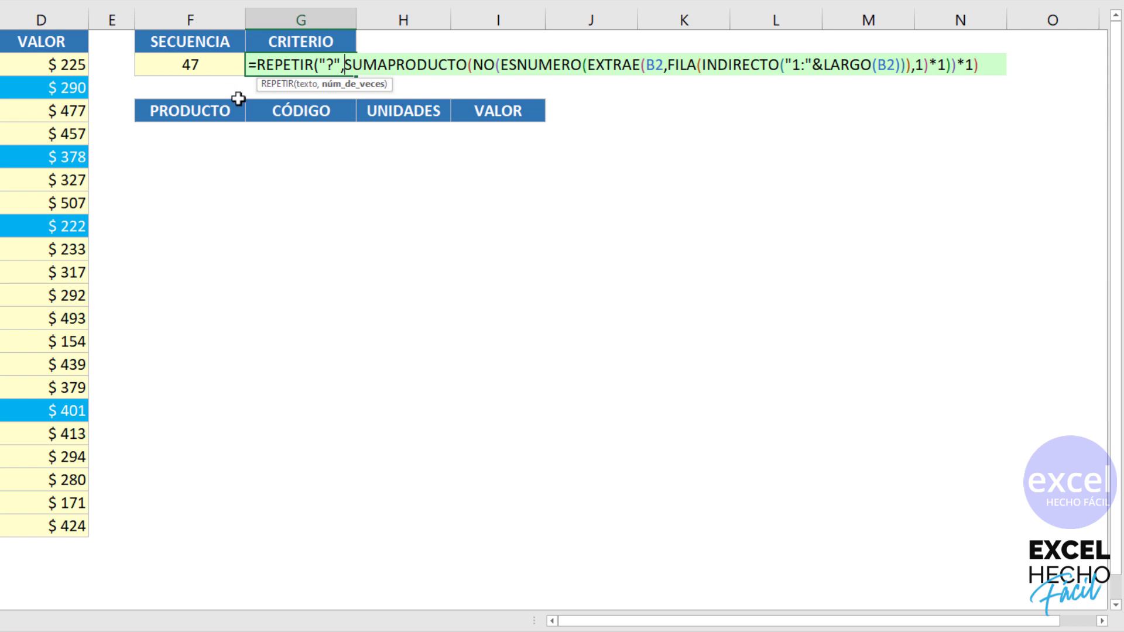
click(348, 88)
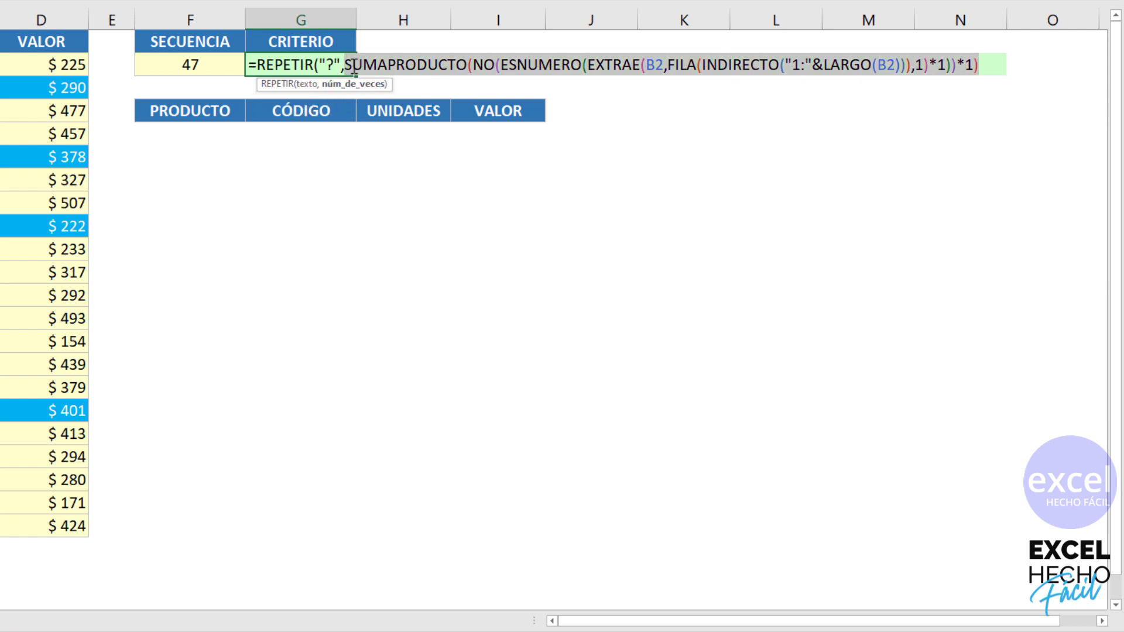
click(977, 69)
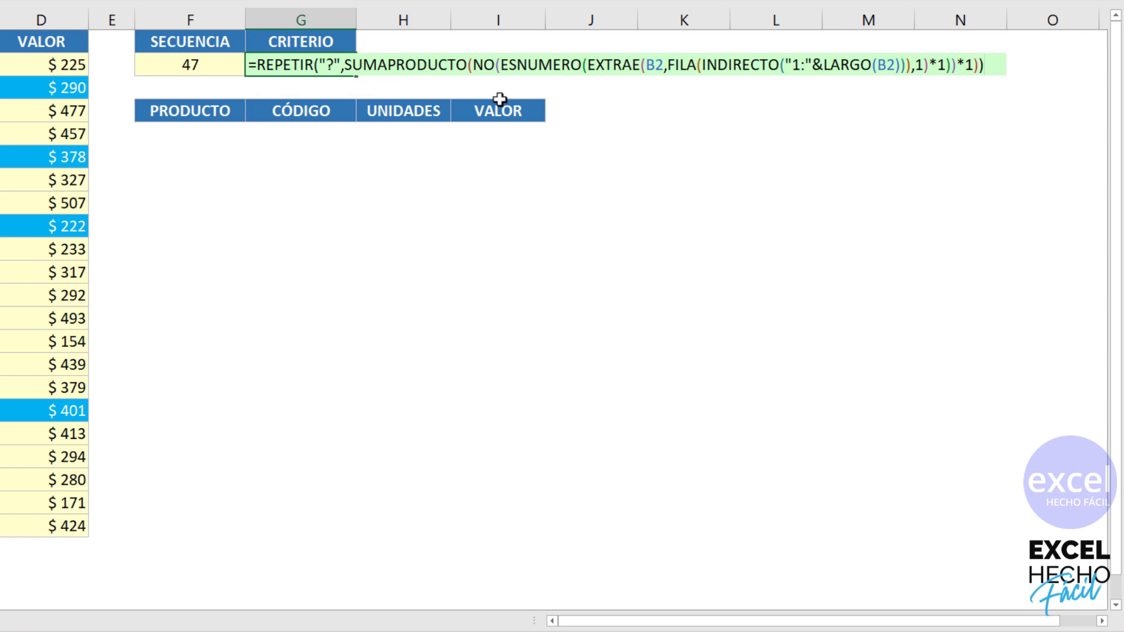
key(F9)
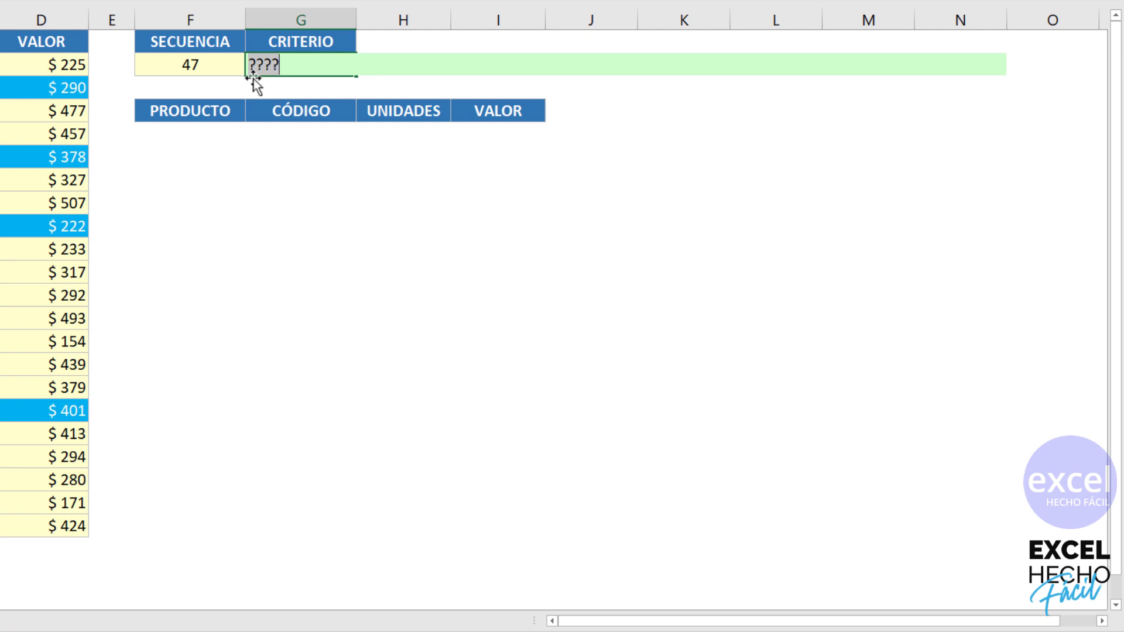
key(ctrl+z)
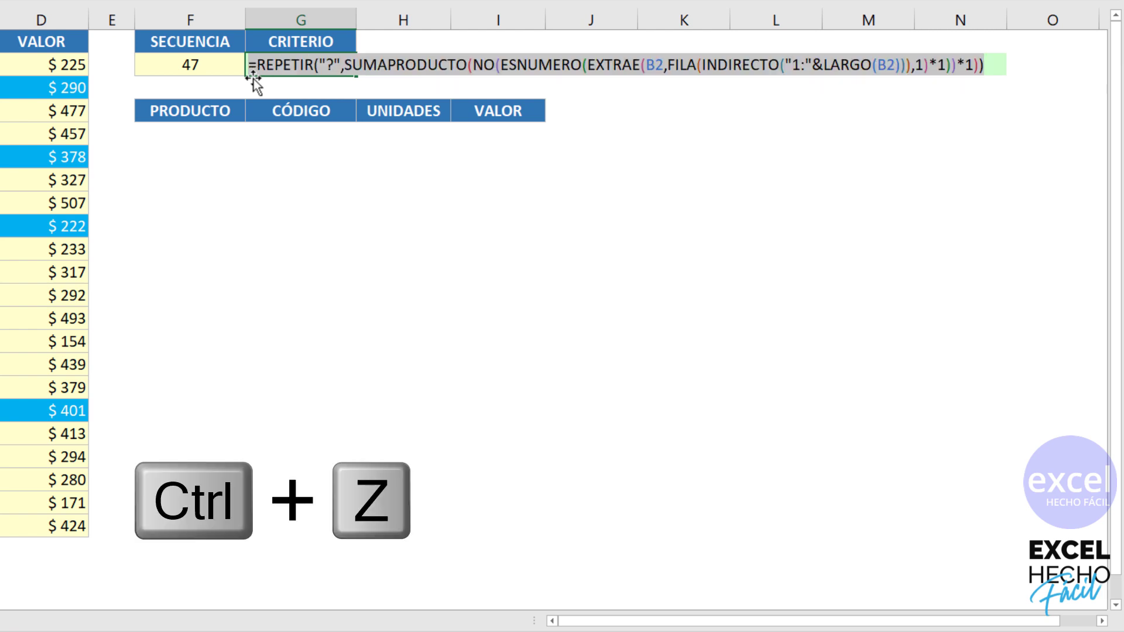
- Nest the REPETIR expression in G2 inside CONTAR.SI as the criterion, with cell B2 as the range
click(256, 66)
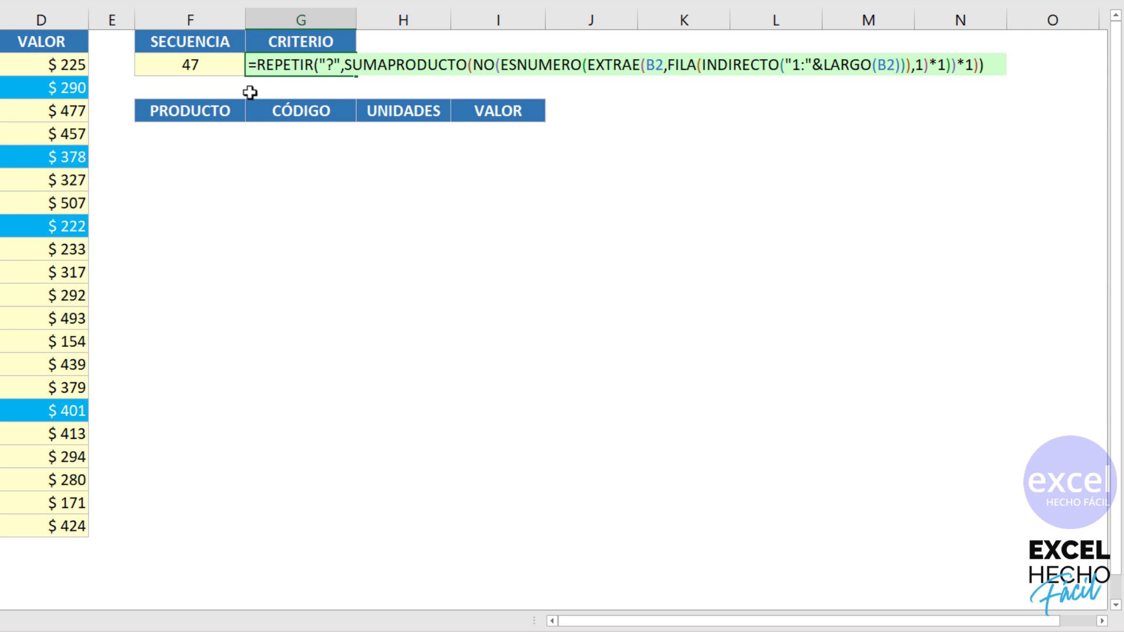
text(con)
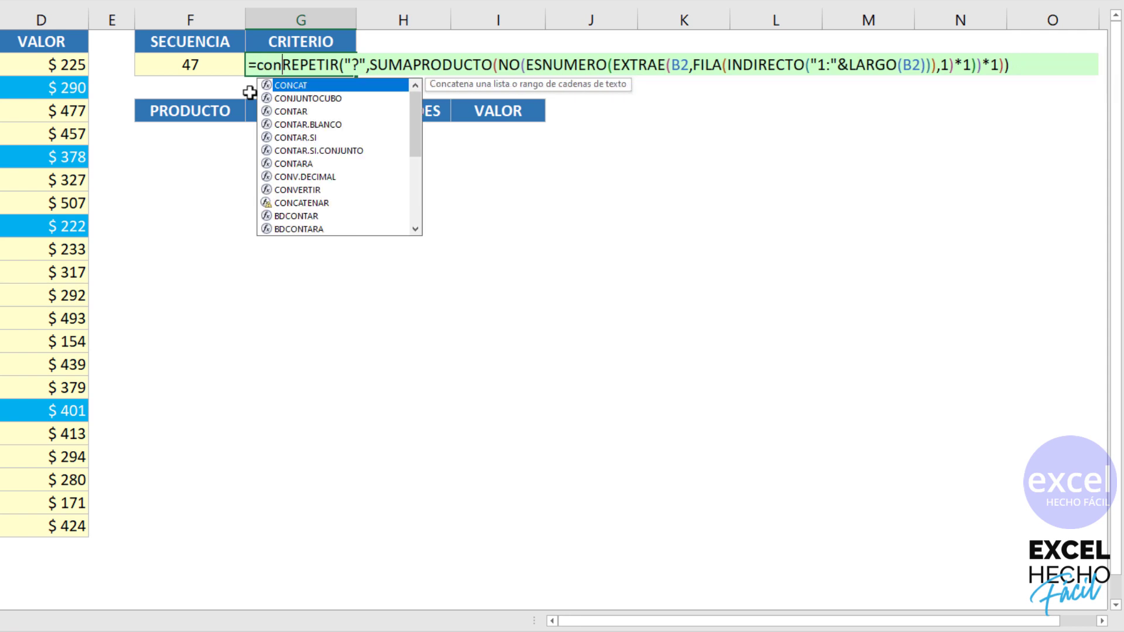
key(Down)
key(Down)
key(Down)
key(Down)
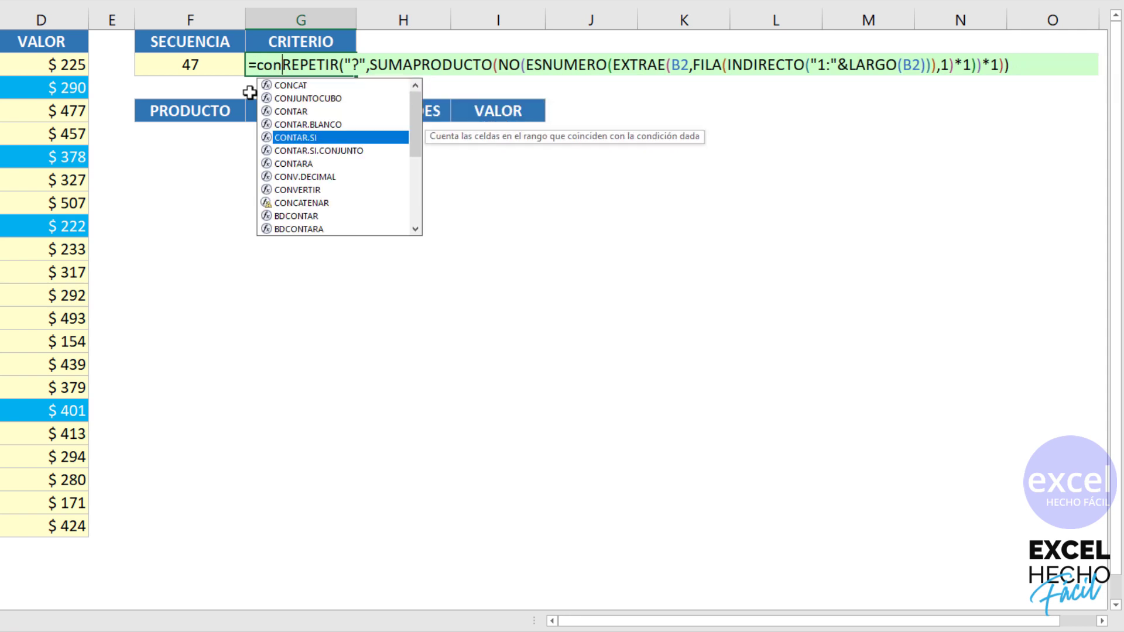
key(Tab)
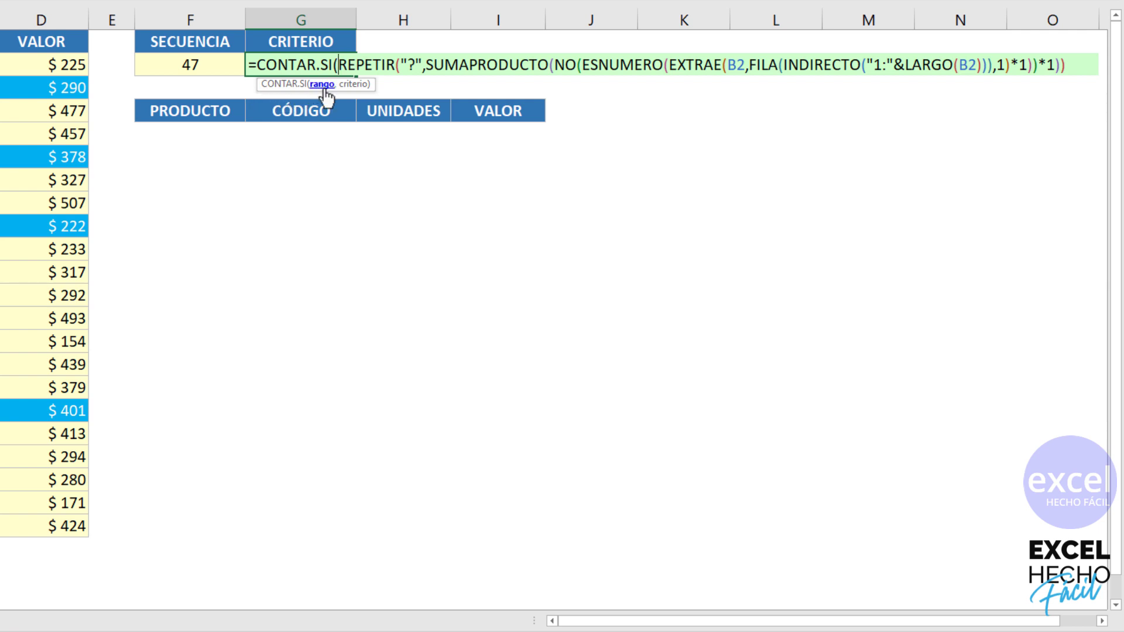
drag(350, 84, 145, 37)
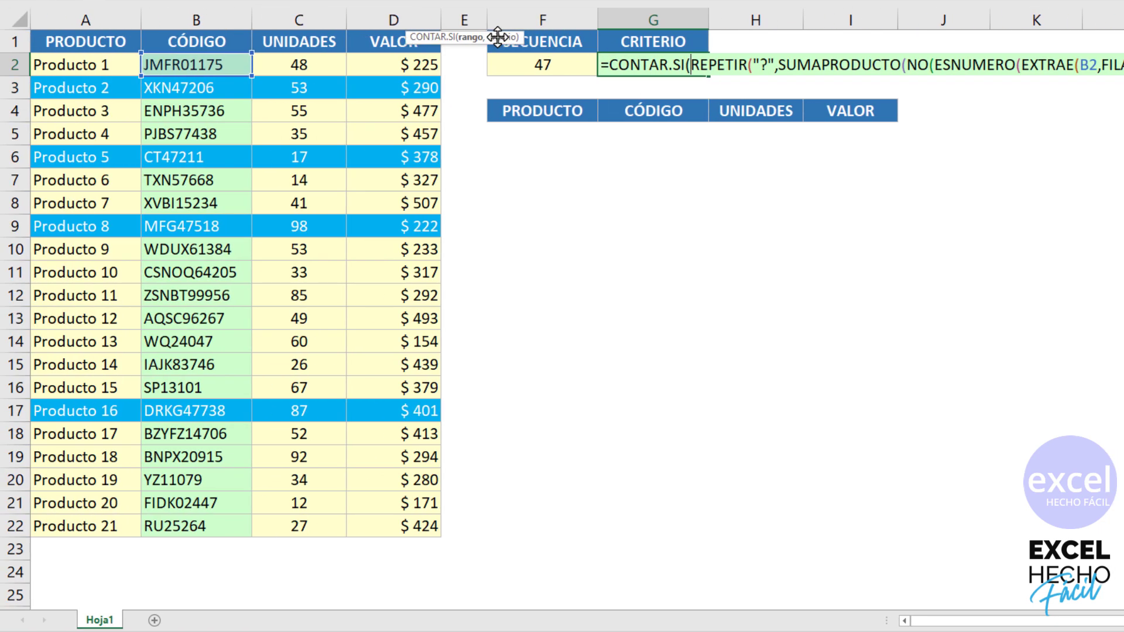
drag(497, 37, 472, 34)
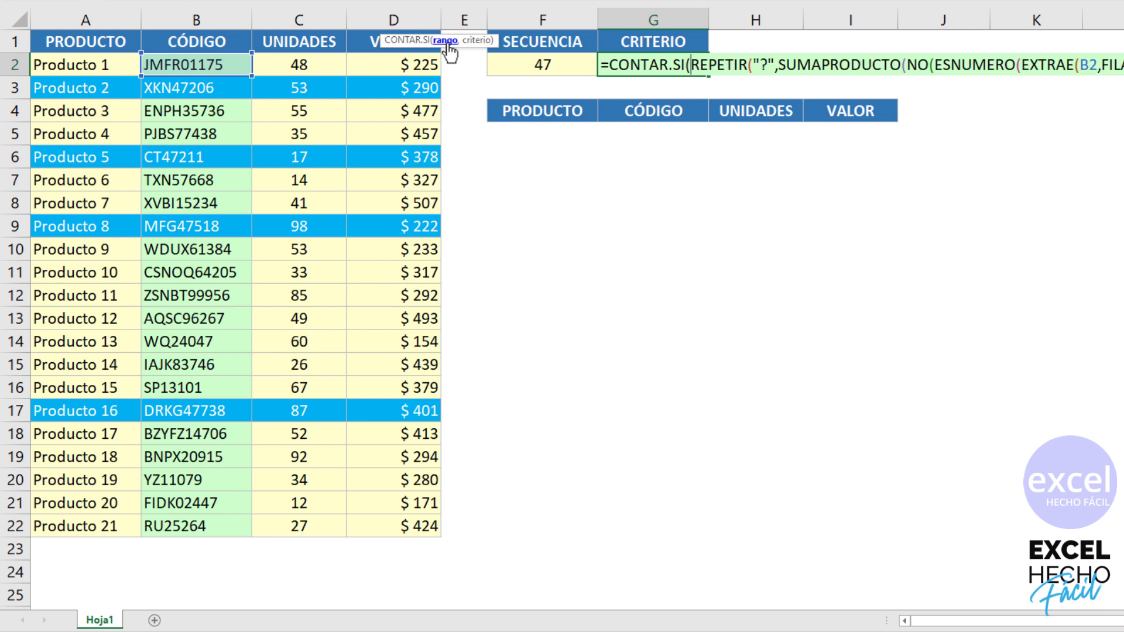
click(191, 67)
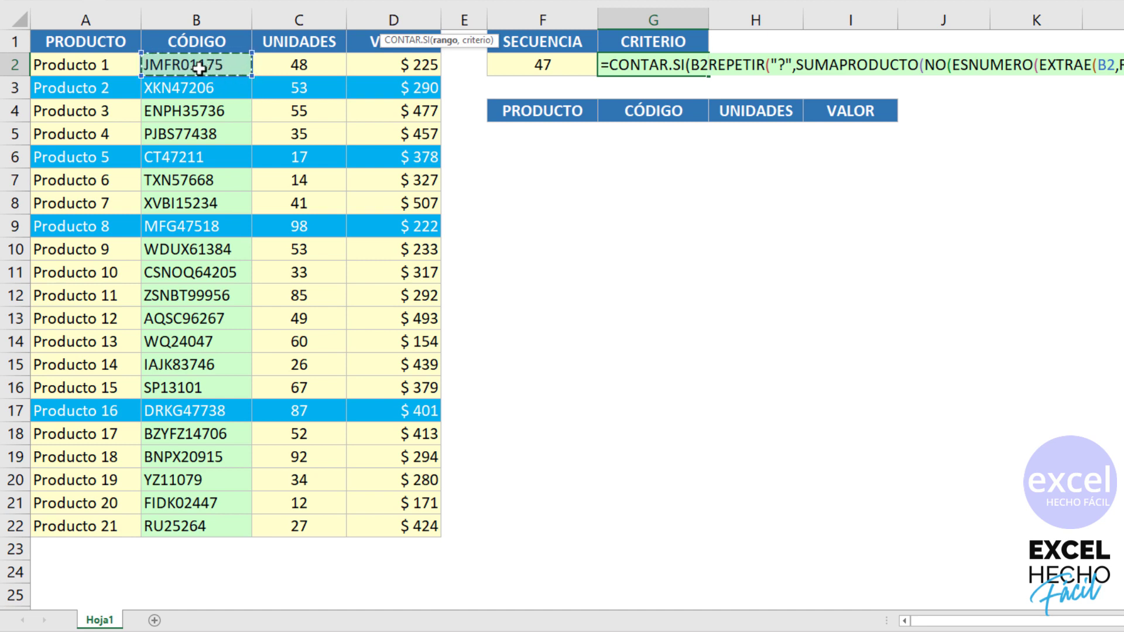
scroll(165, 88, right, 3)
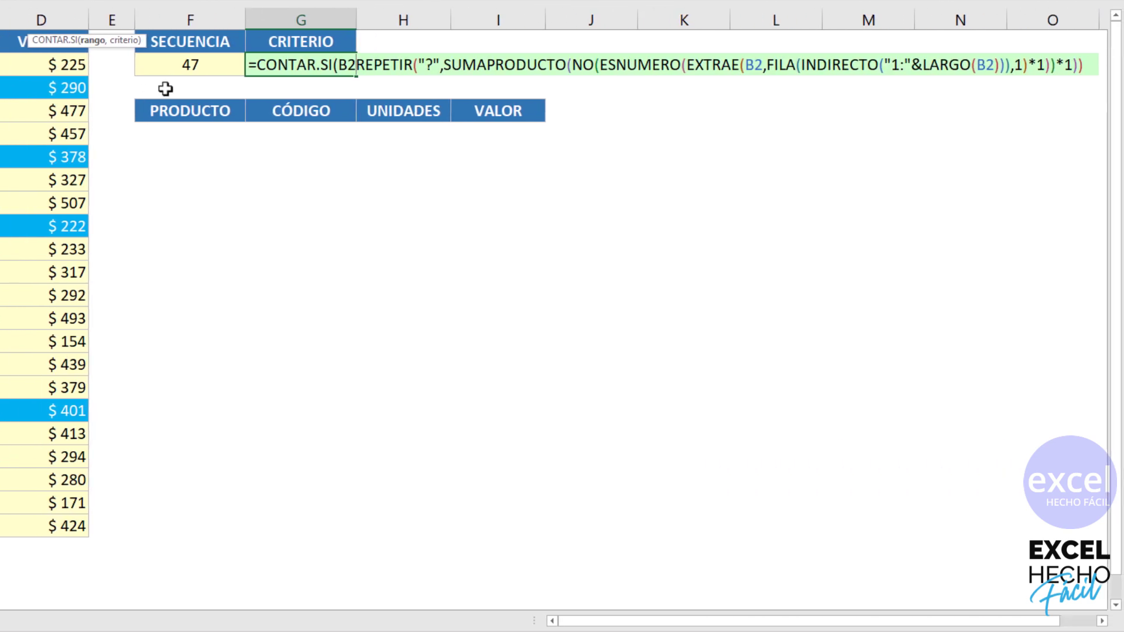
text(,)
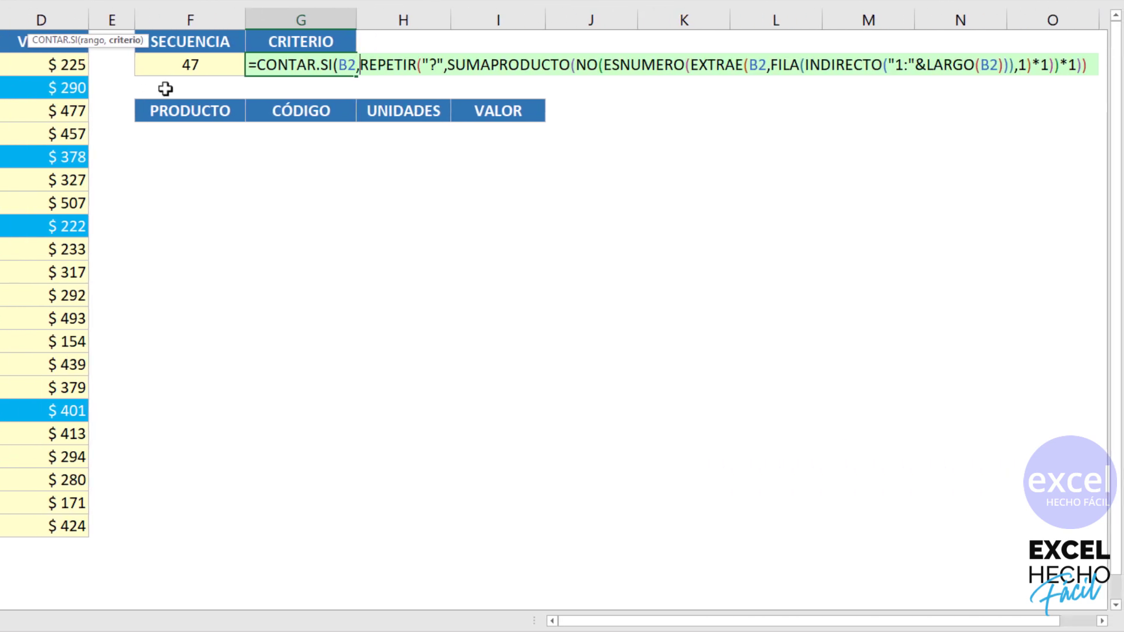
- Preview the evaluated criterion argument of CONTAR.SI in G2 and restore the formula
click(124, 42)
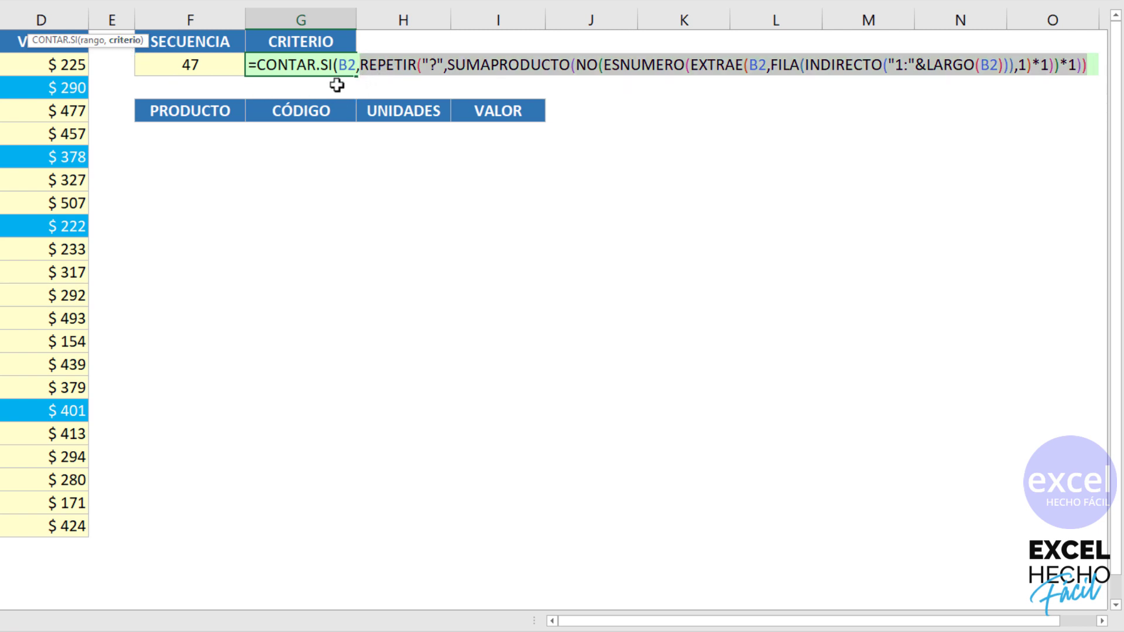
key(F9)
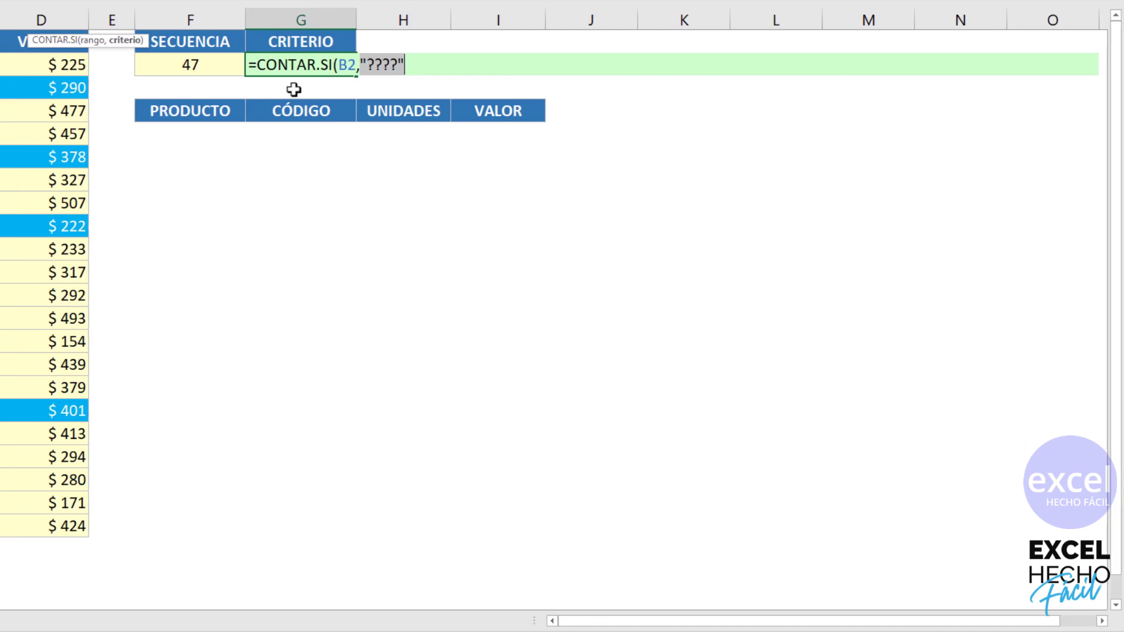
key(ctrl+z)
- Append &F2&"*" to the REPETIR criterion in G2 and close the CONTAR.SI function
key(End)
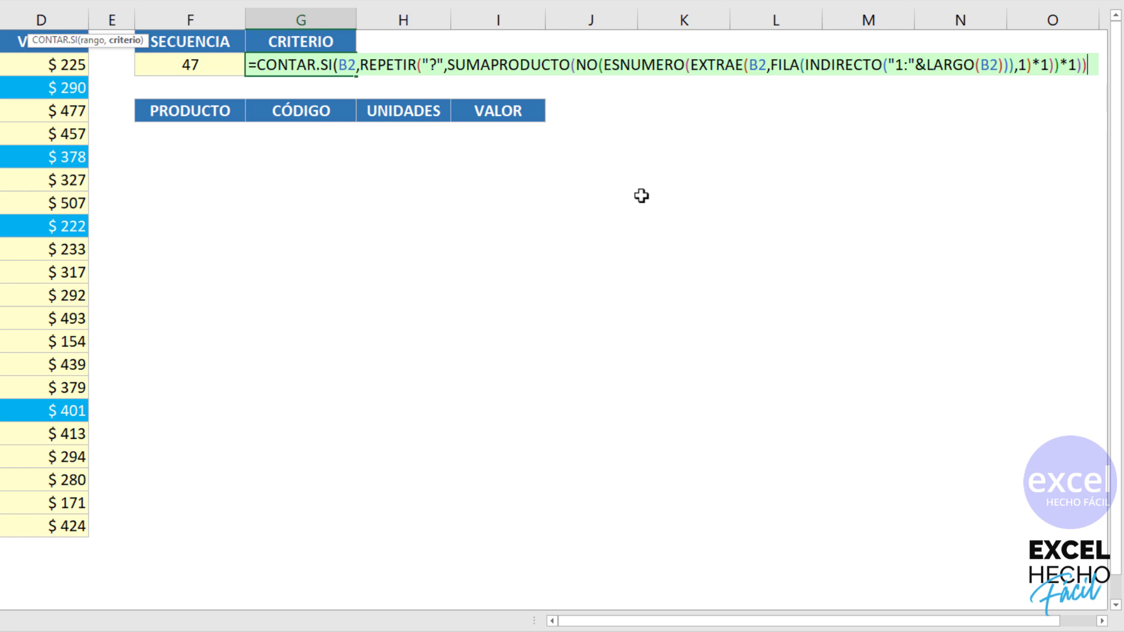
text(&)
click(209, 68)
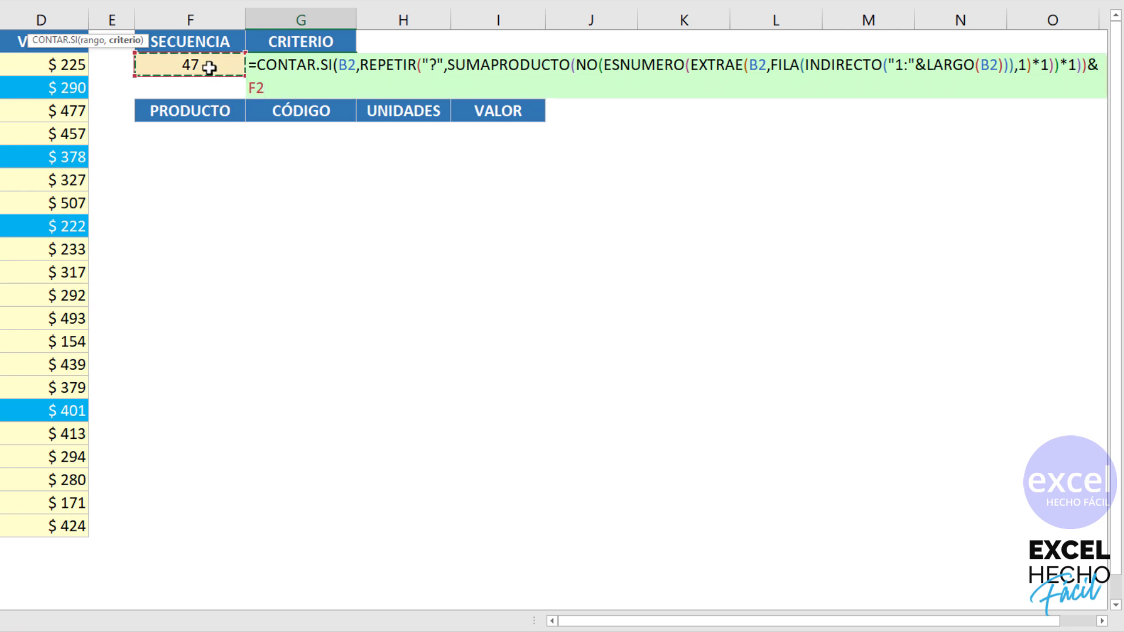
scroll(199, 64, left, 3)
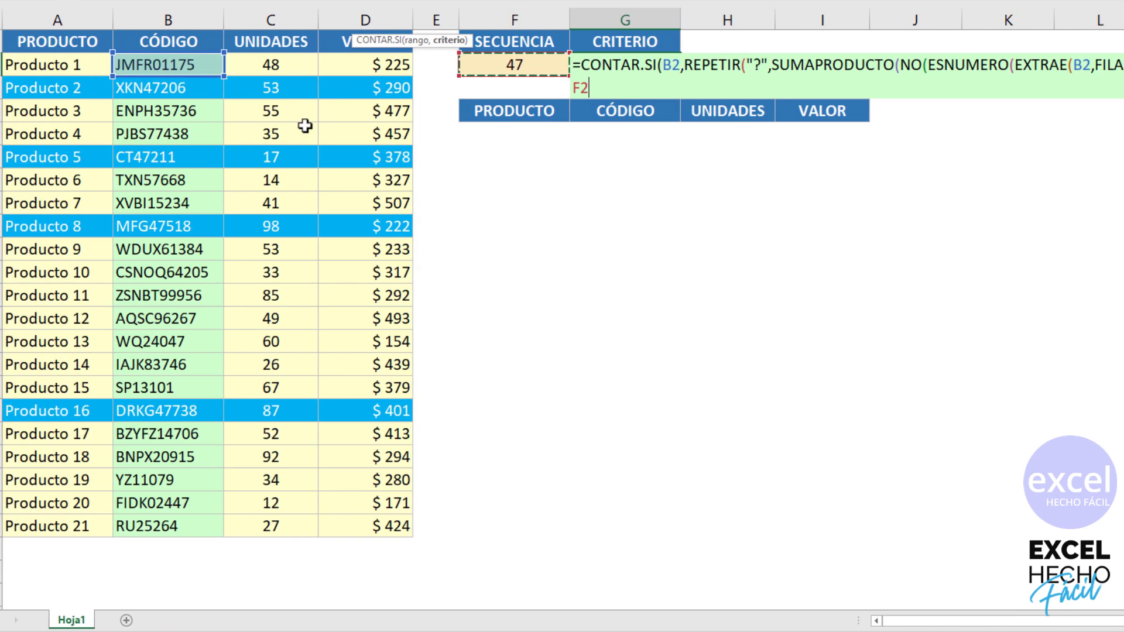
text(,)
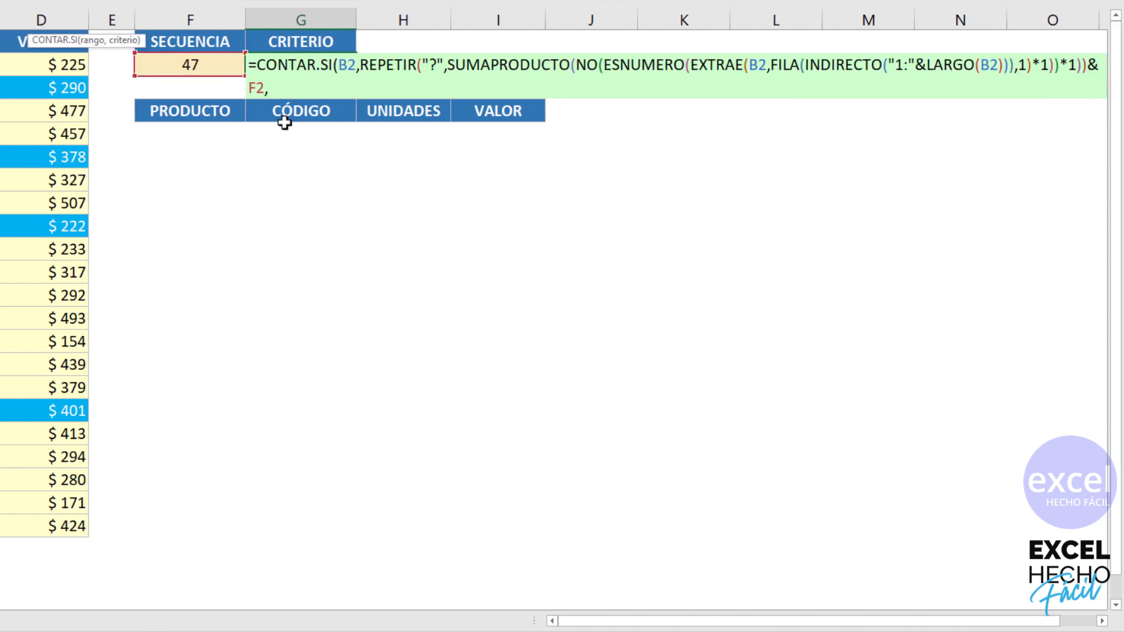
text(")
key(BackSpace)
key(BackSpace)
text(&"*")
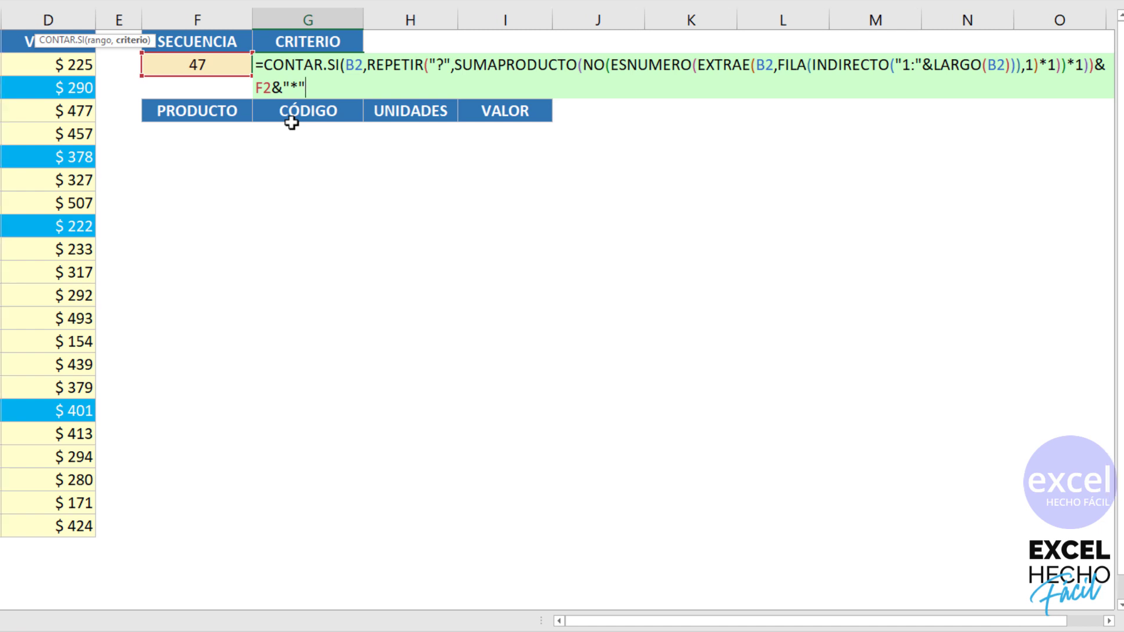
scroll(287, 118, left, 3)
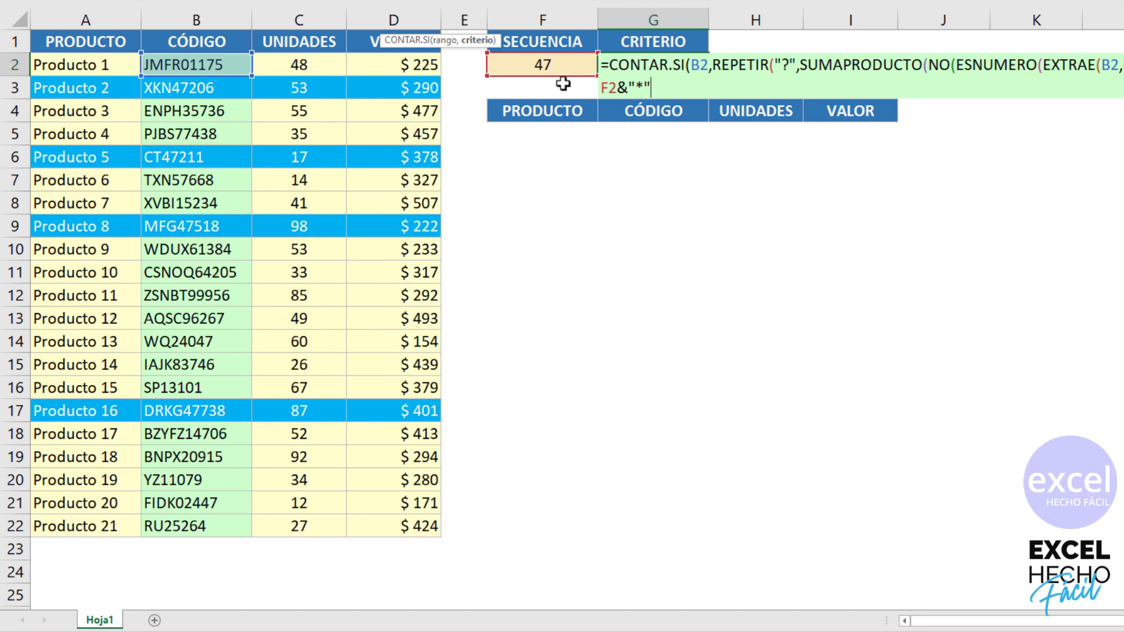
text())
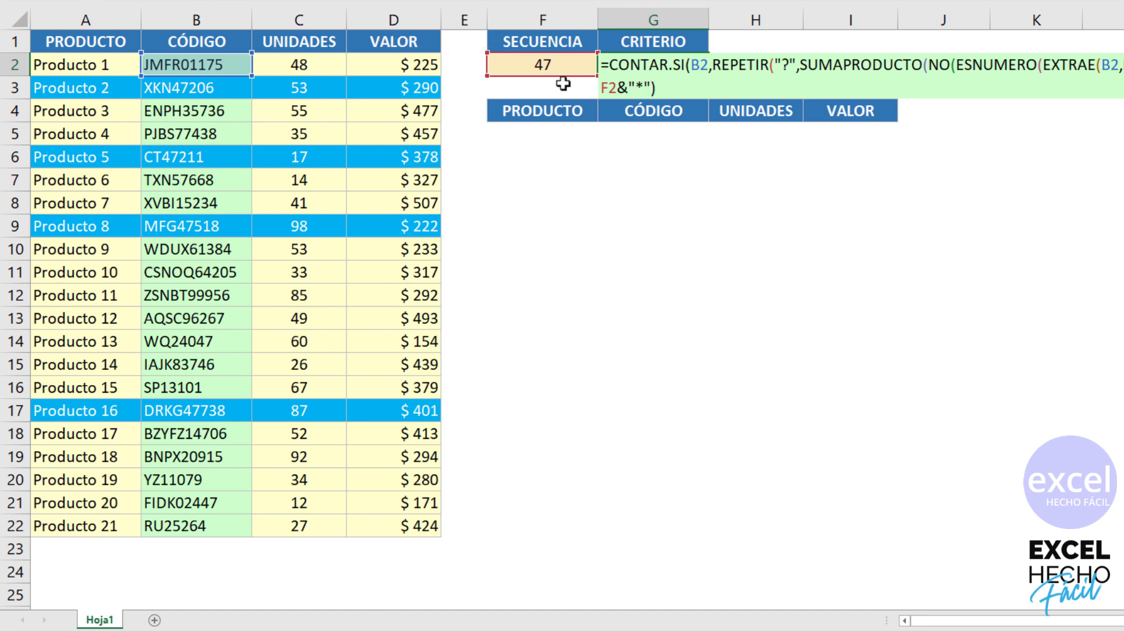
- Preview the evaluated CONTAR.SI result in G2, restore the formula, and complete it with the comparison =1
key(F9)
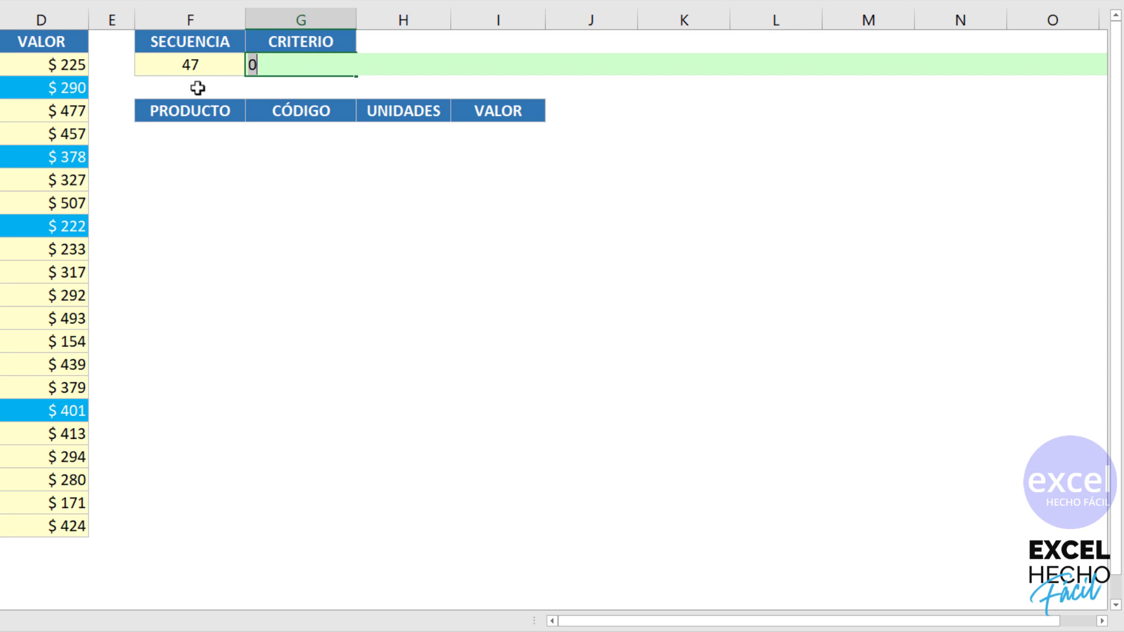
key(ctrl+z)
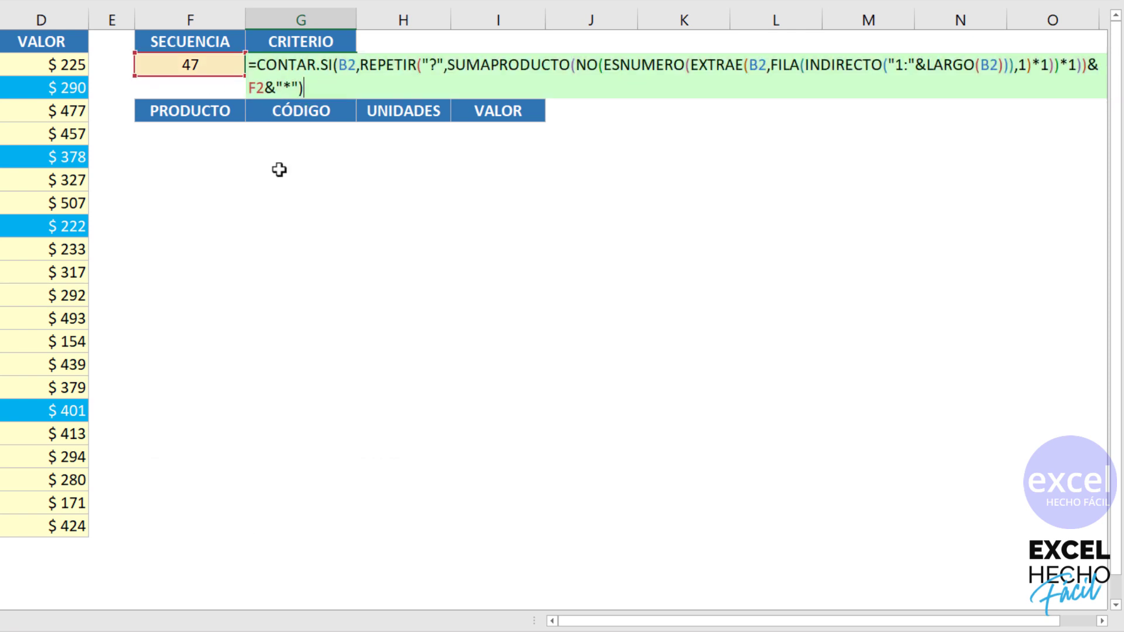
text(=1)
key(ctrl+Return)
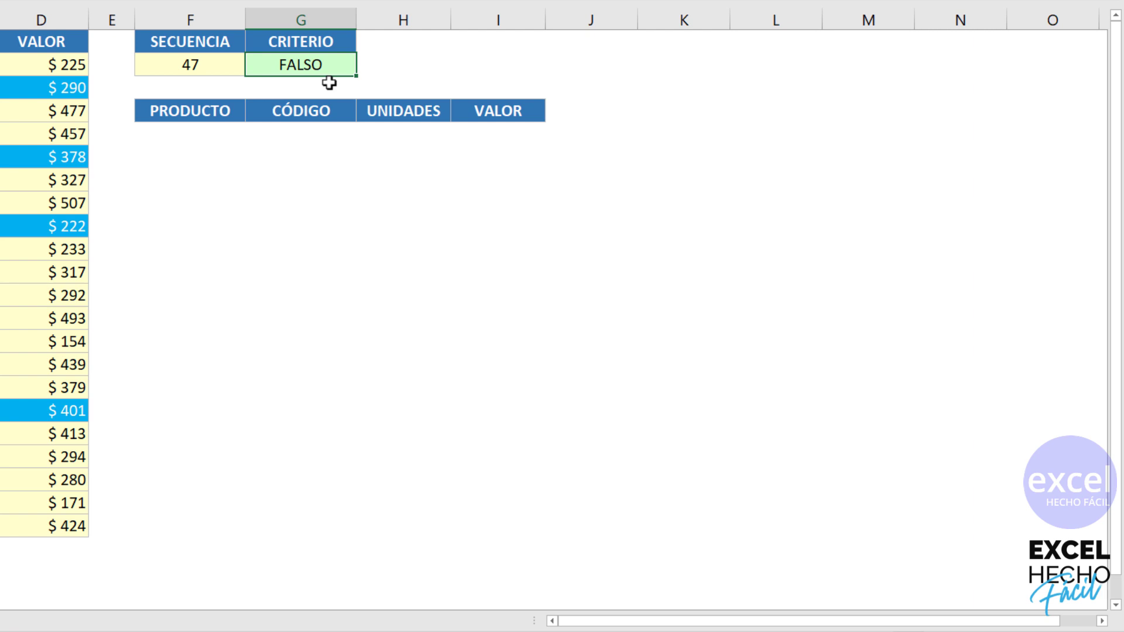
- Change the F2 reference in G2's formula to the absolute reference $F$2 and commit the formula
key(F2)
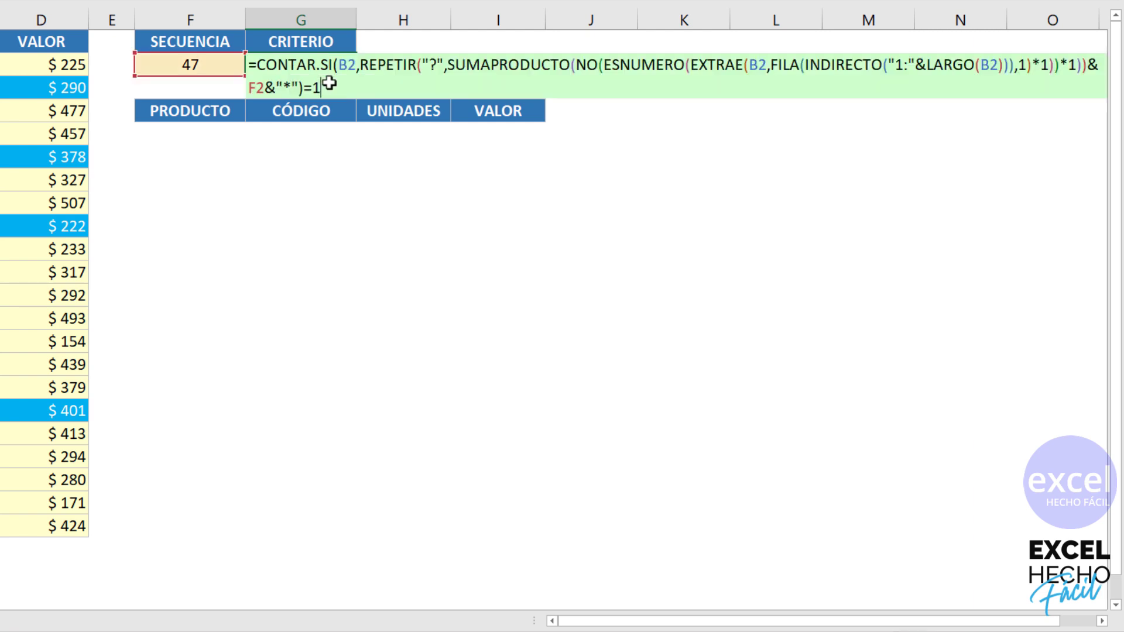
scroll(330, 84, left, 3)
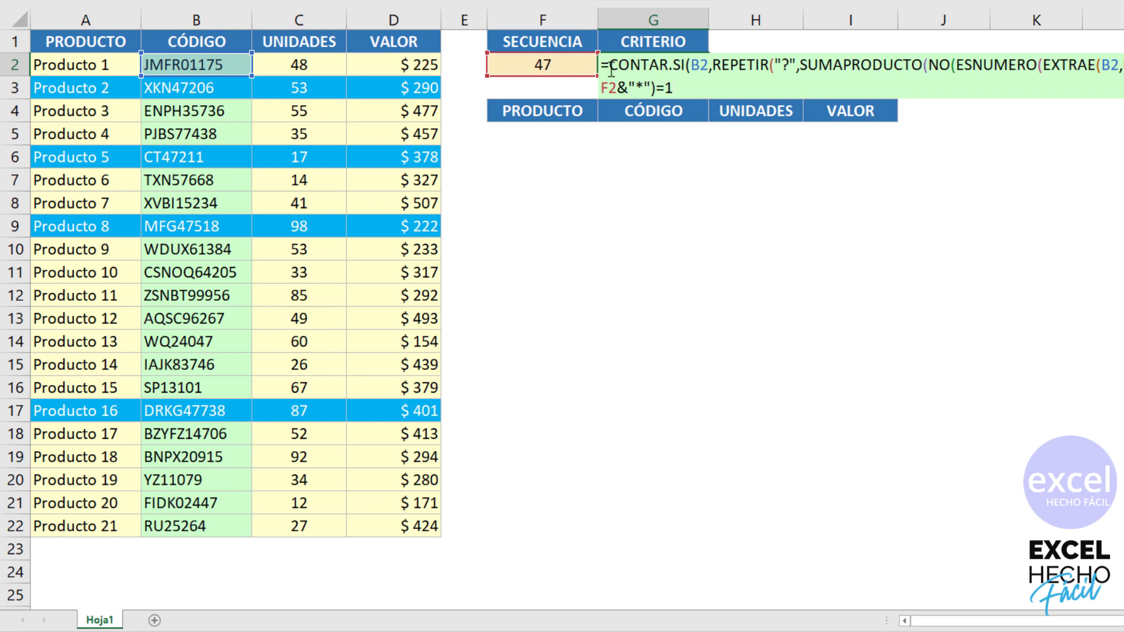
click(612, 87)
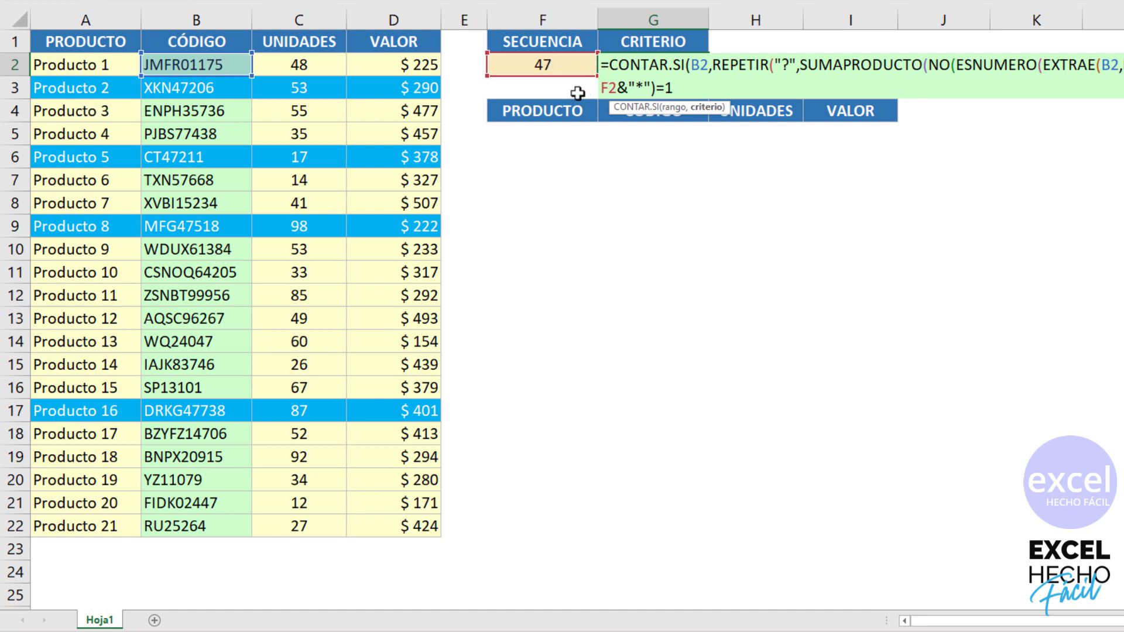
key(F4)
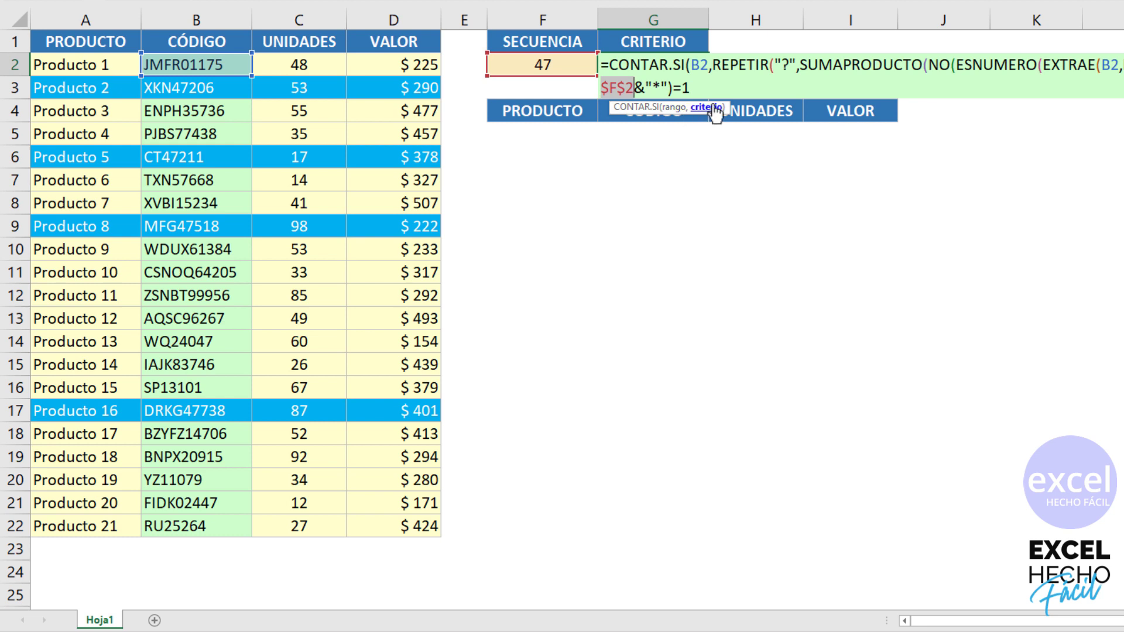
click(713, 88)
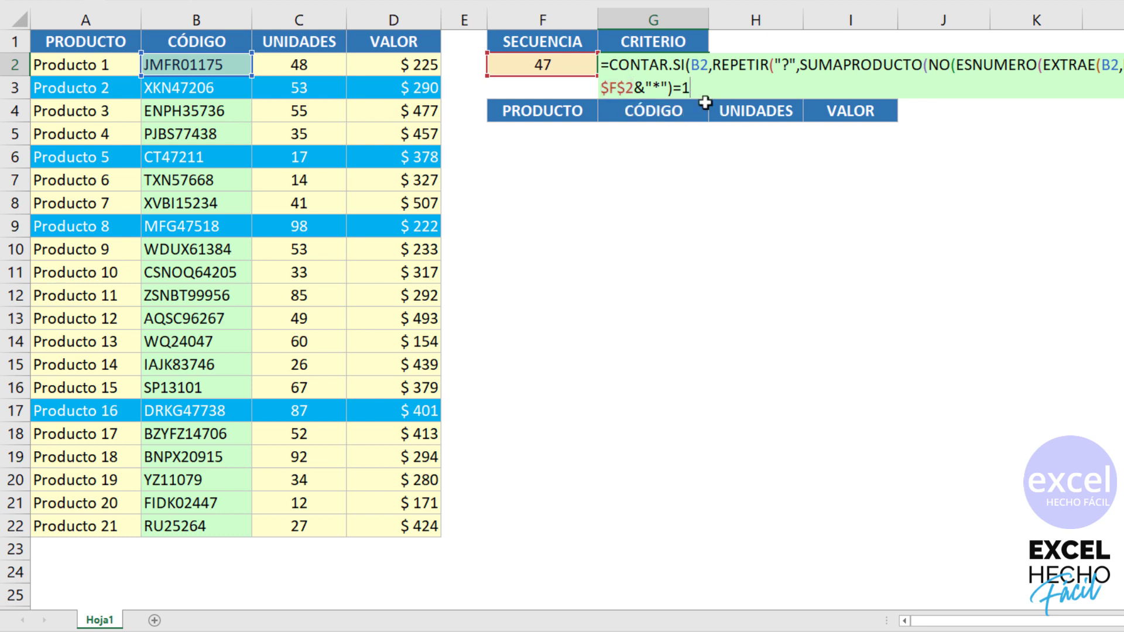
key(ctrl+Return)
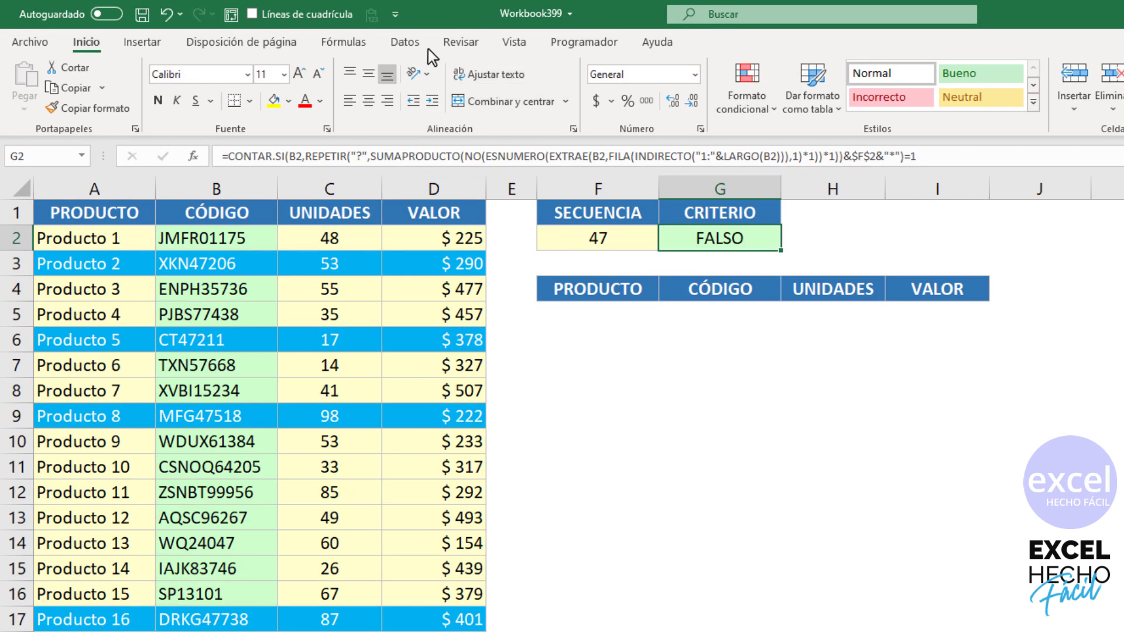
- Start an advanced filter that copies results to another location, with the list range set to $A$1:$D$22
click(408, 44)
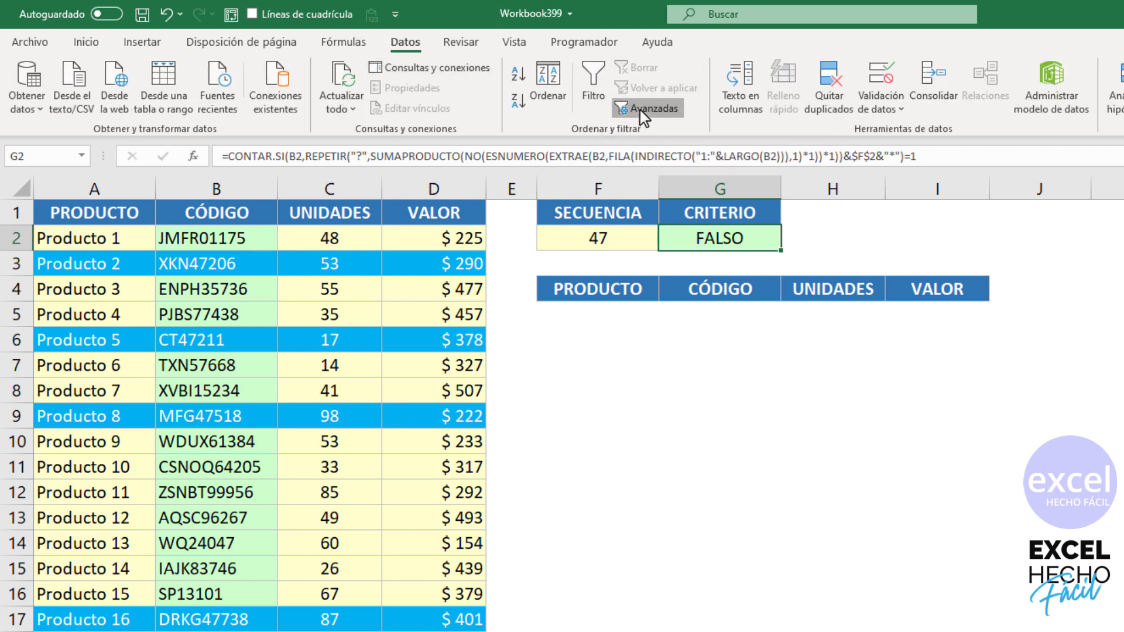
click(641, 111)
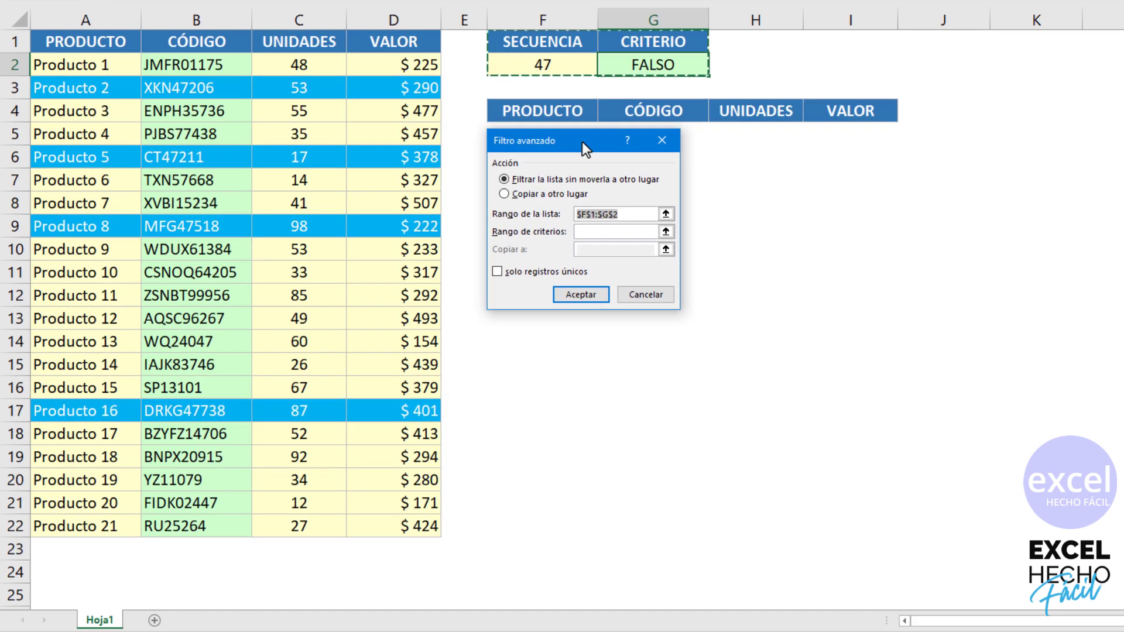
click(577, 286)
click(550, 194)
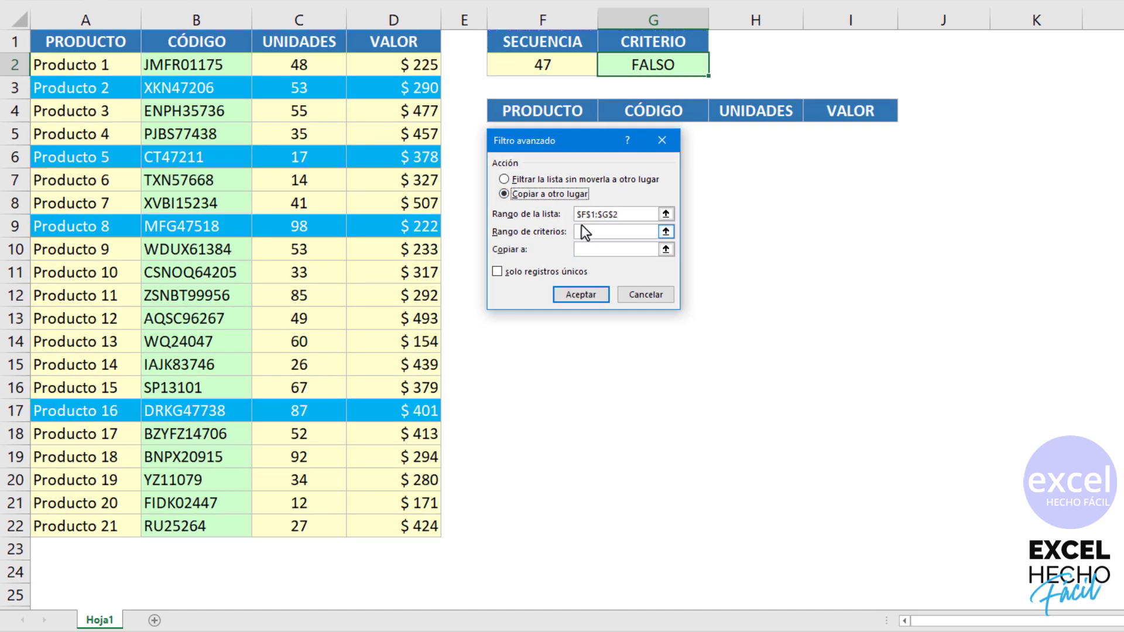
click(576, 214)
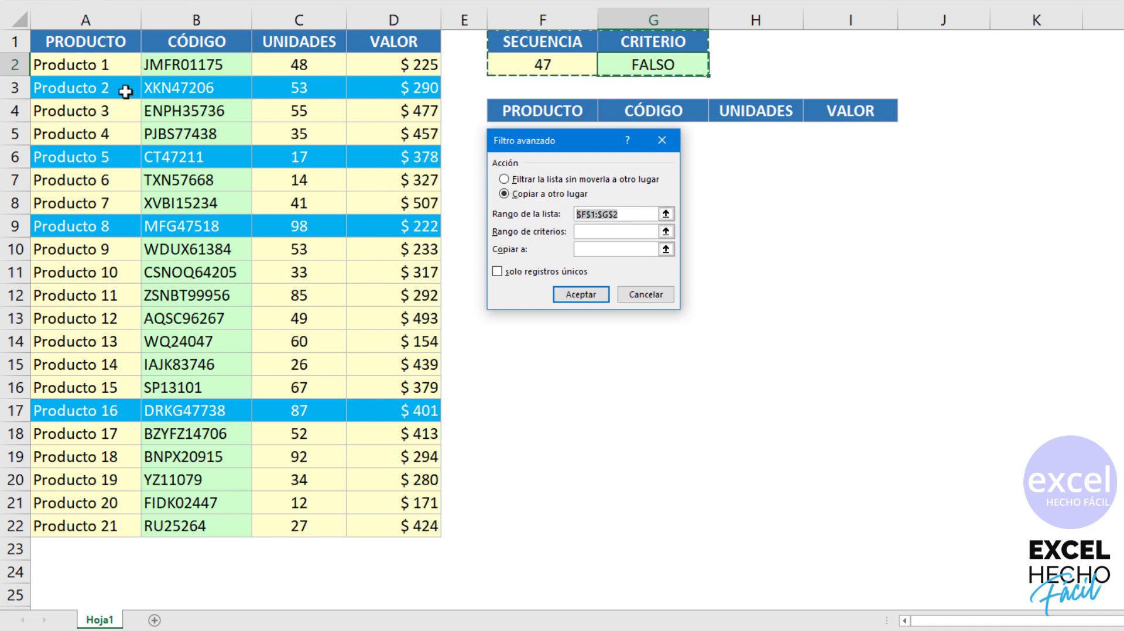
drag(88, 42, 383, 526)
- Set the filter's criteria range to $G$1:$G$2 and its copy destination to $F$4:$I$4, and run it
click(580, 230)
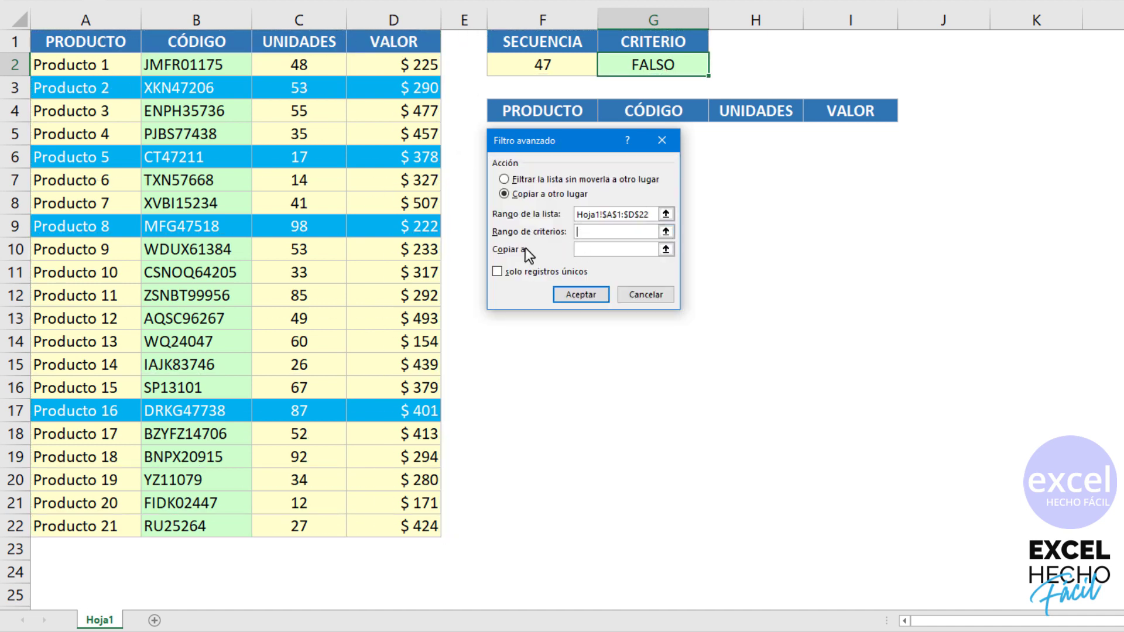
drag(654, 42, 651, 67)
click(635, 251)
drag(551, 109, 856, 109)
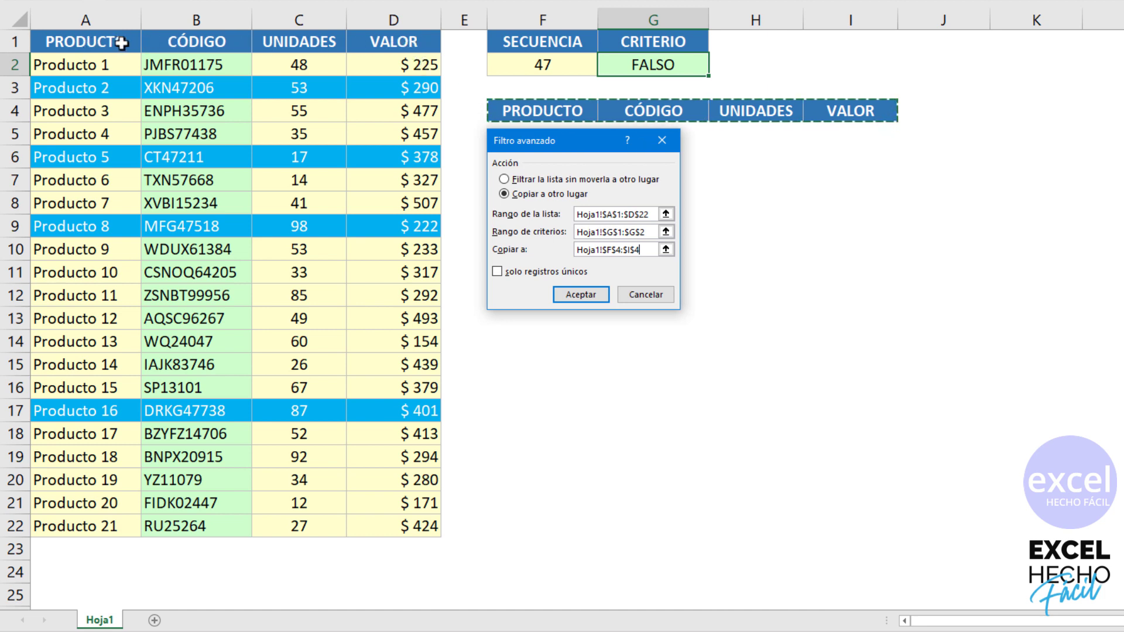
click(592, 294)
click(839, 64)
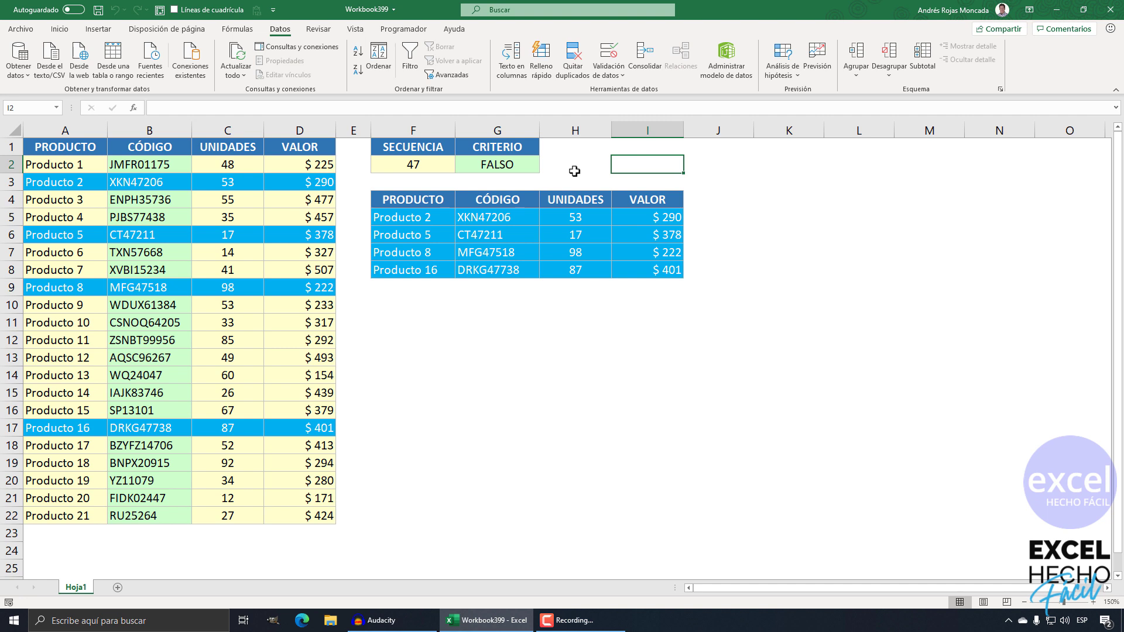
- Enter =FORMULATEXTO(G2) in cell F11 to display the criterion formula as text
click(417, 320)
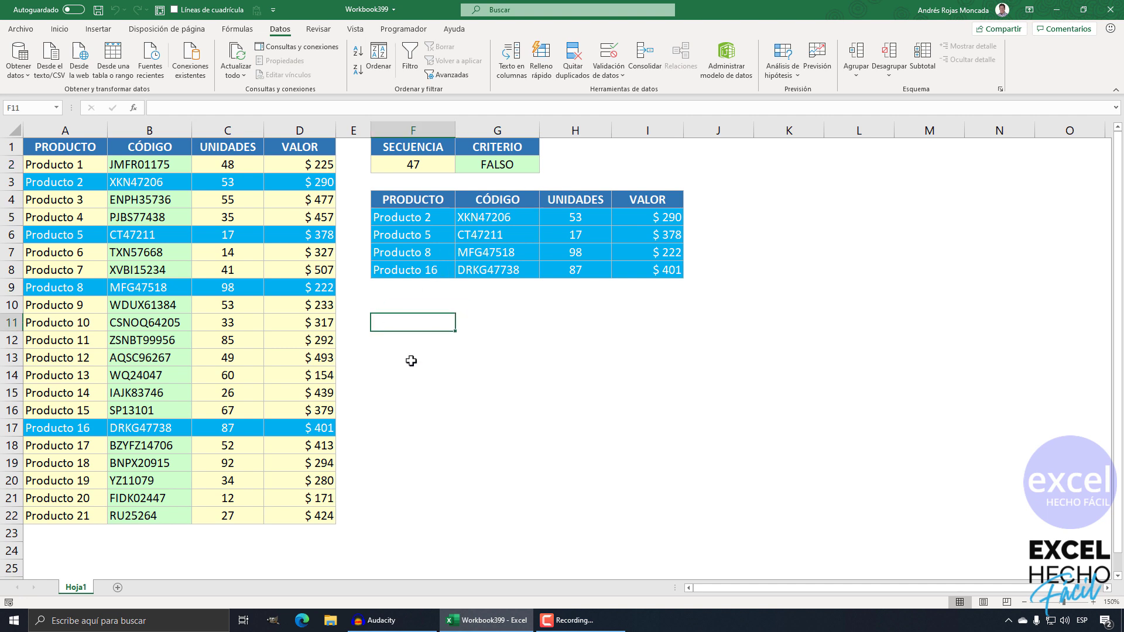
text(=for)
key(Tab)
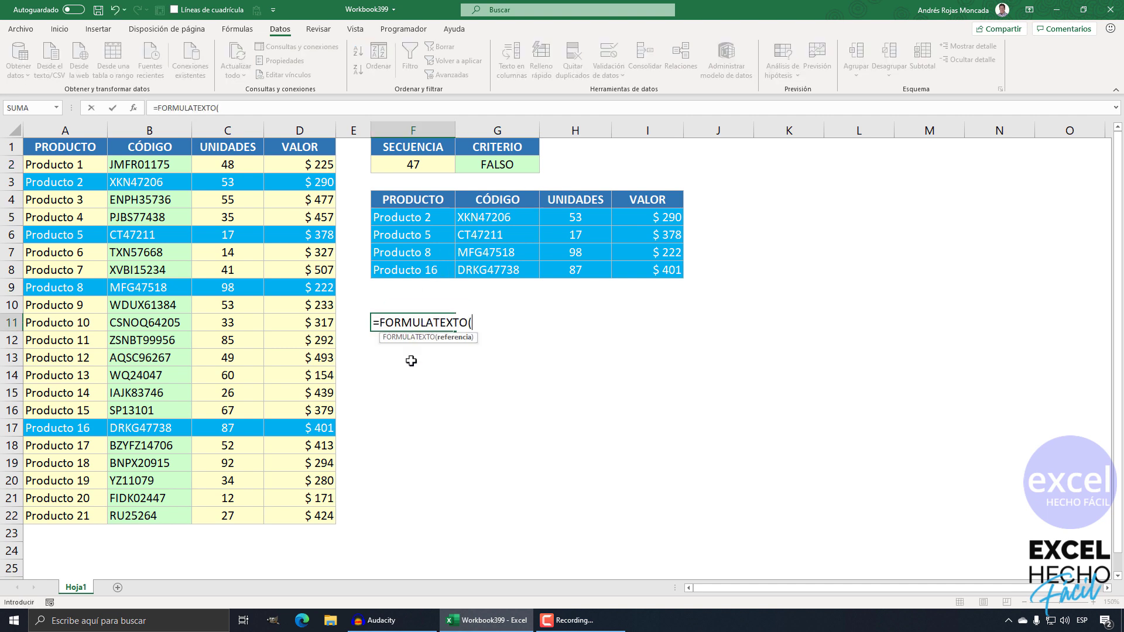
click(481, 168)
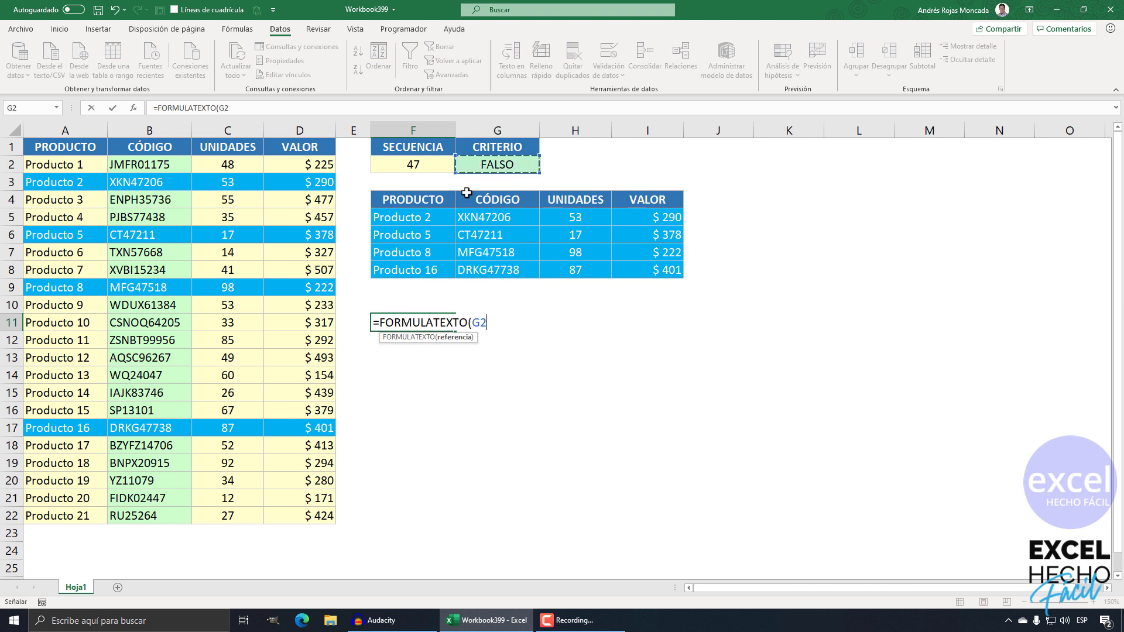
key(ctrl+Return)
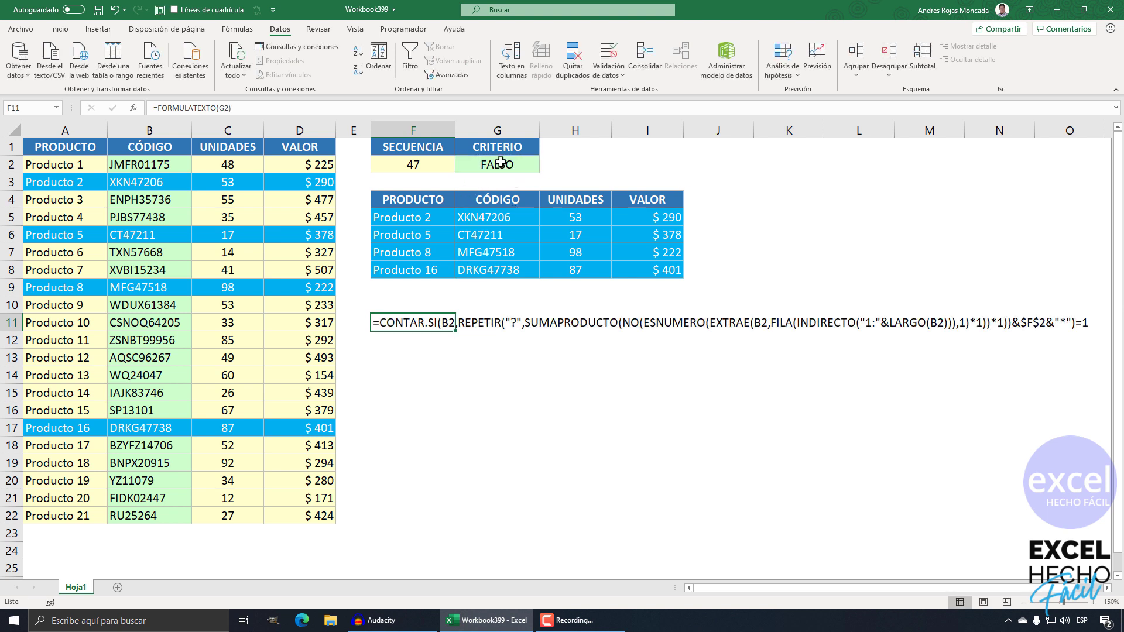
- Merge and center the range F11:K14 and set its font color to the standard light blue
mouse_move(400, 323)
mouse_down()
mouse_move(808, 329)
mouse_move(763, 390)
mouse_move(758, 371)
mouse_up()
click(60, 28)
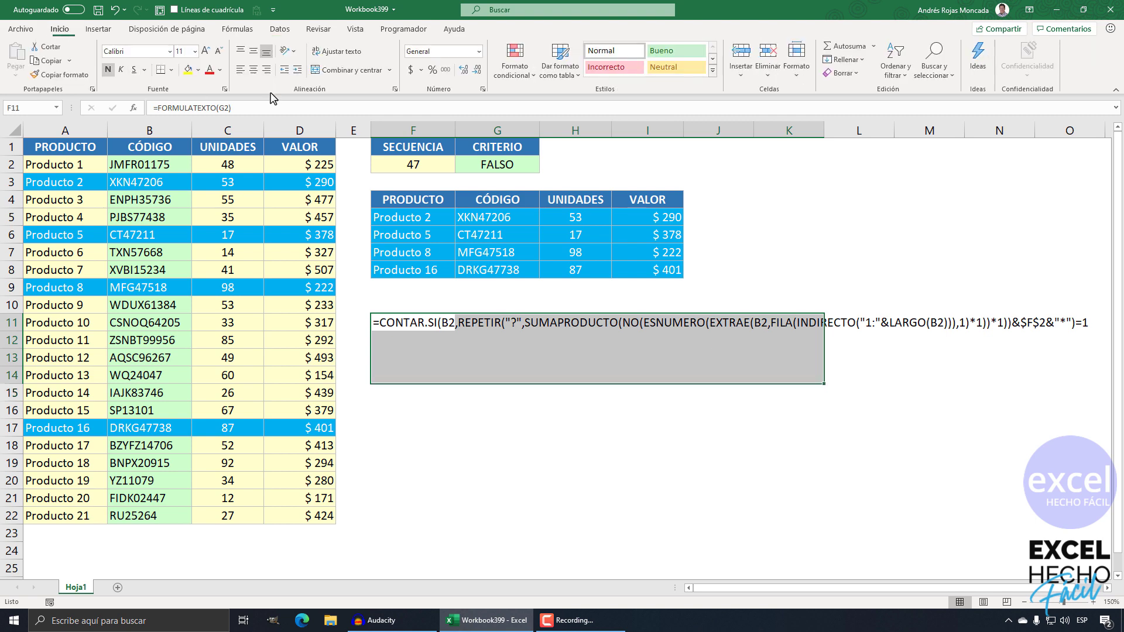
click(348, 70)
click(221, 70)
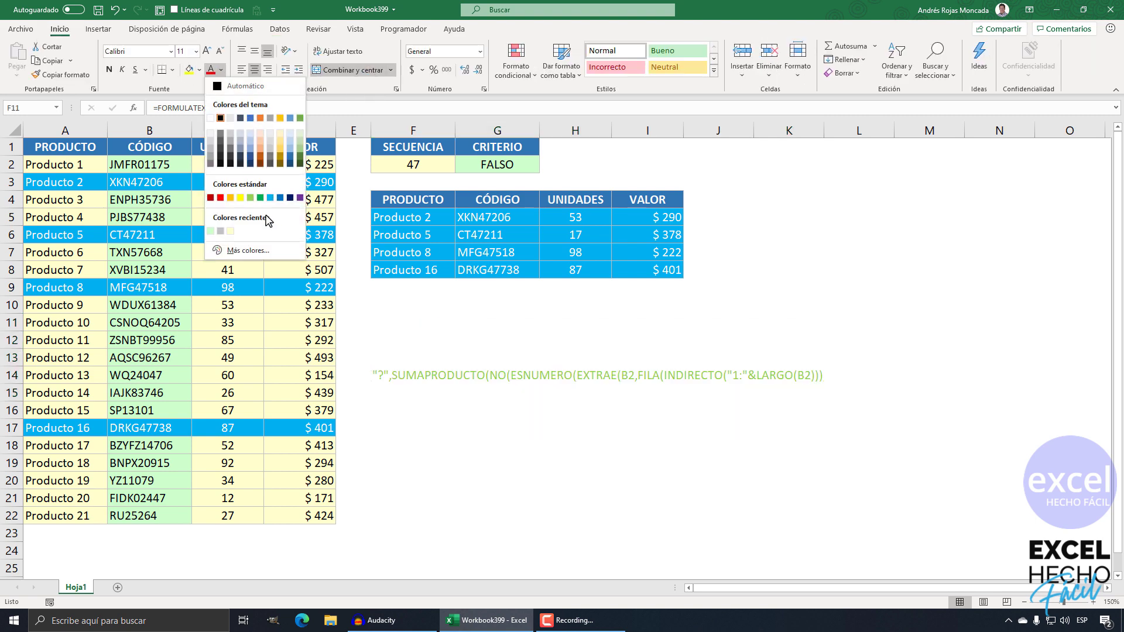
click(270, 197)
- Wrap the formula text in the merged F11:K14 cell and align it left
click(338, 51)
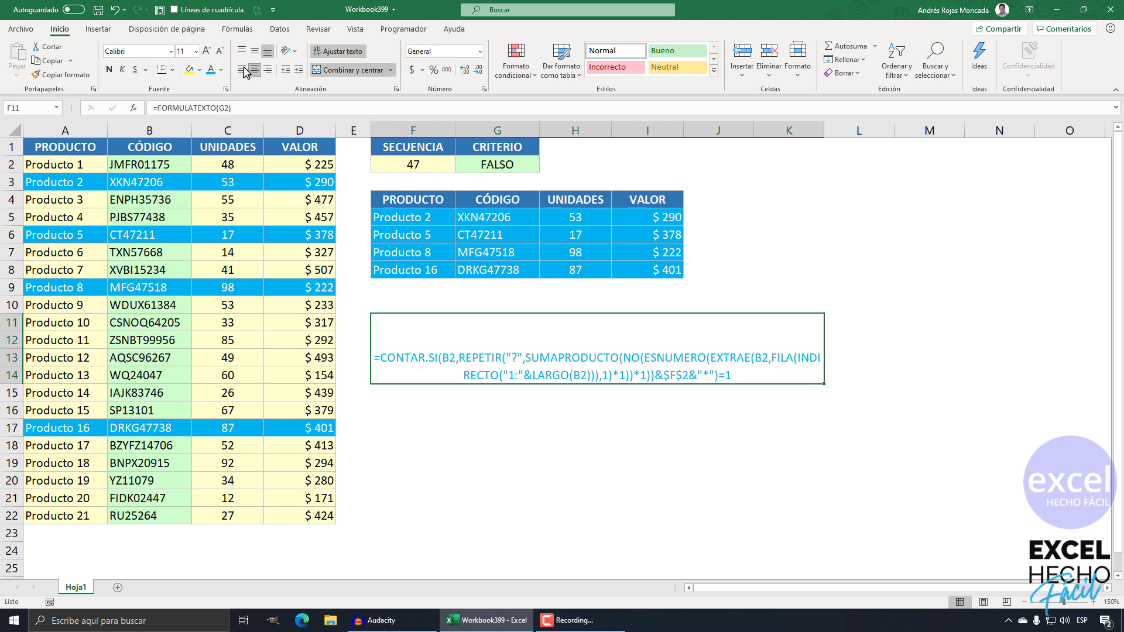
click(242, 70)
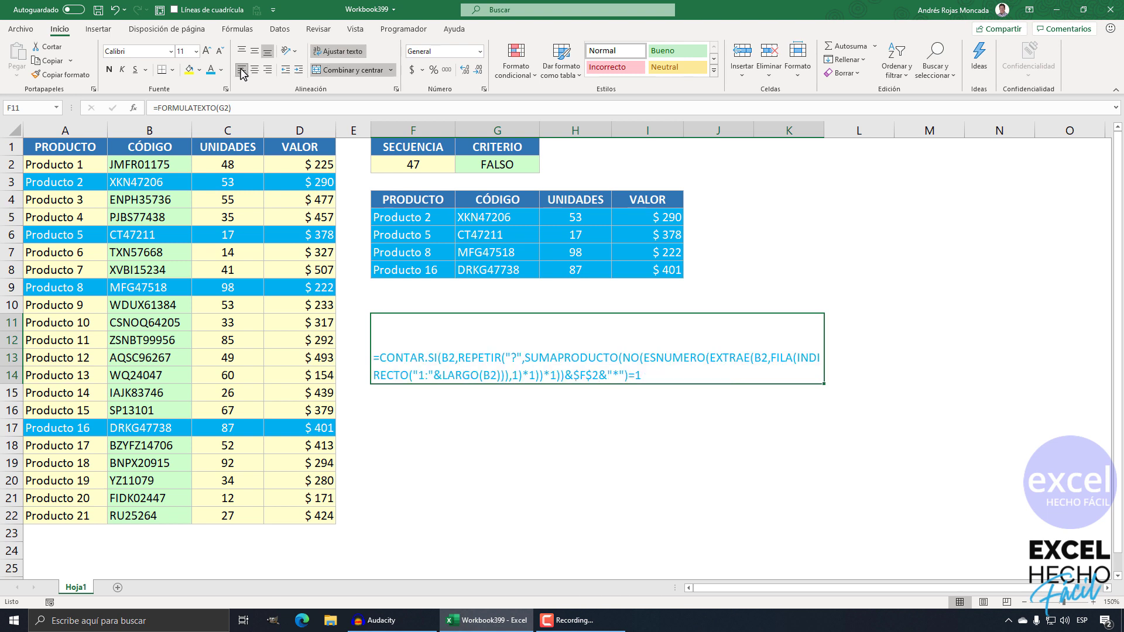
click(389, 426)
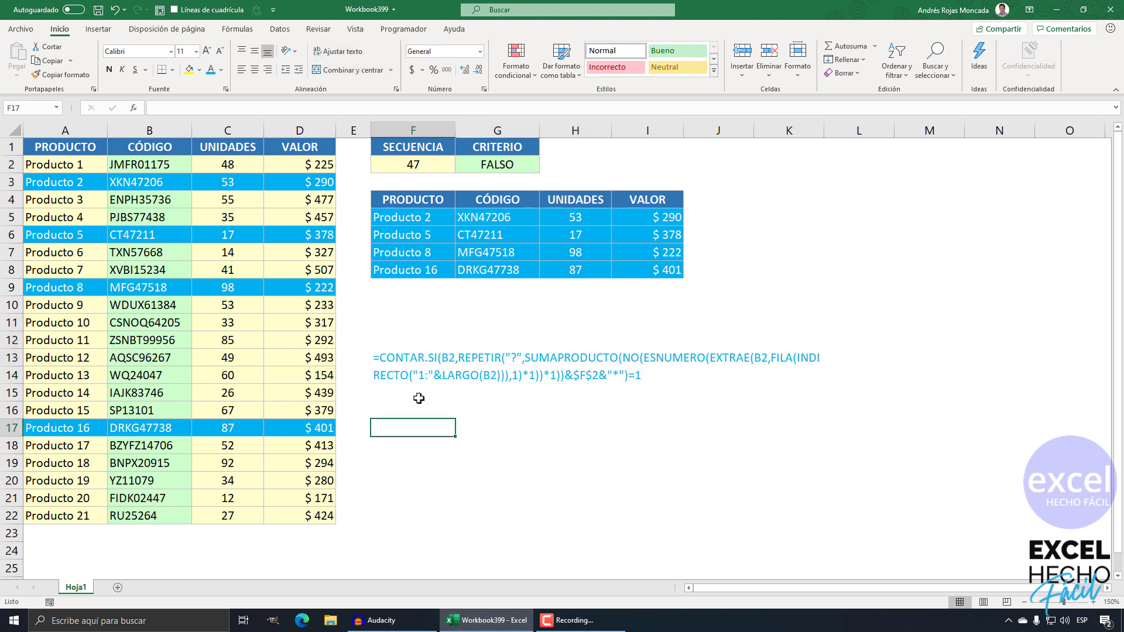